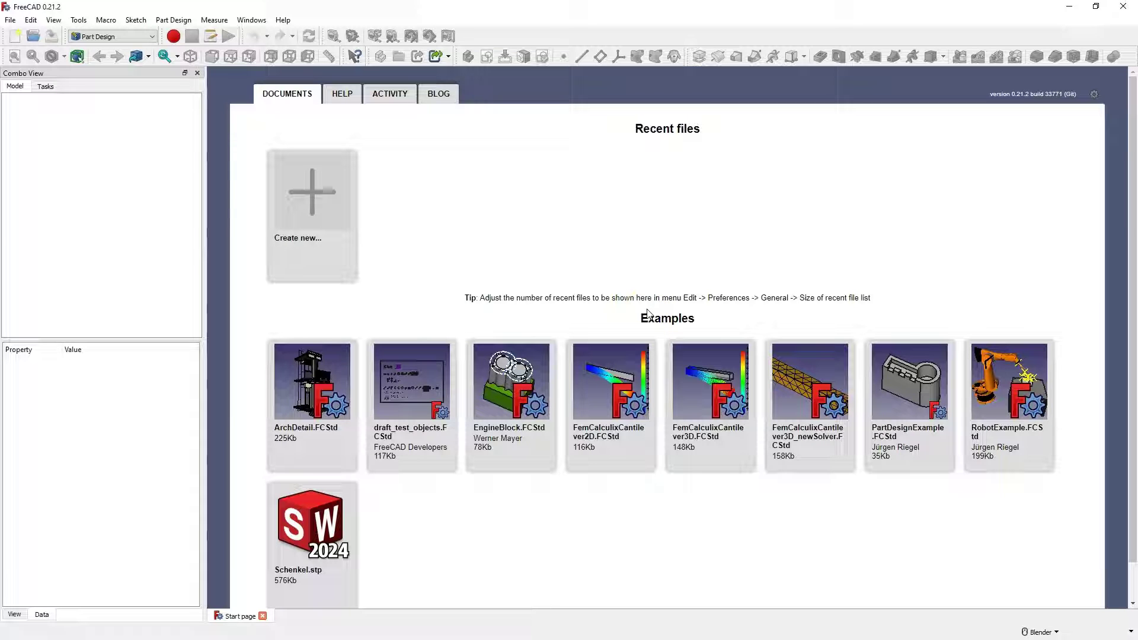
# Switch to the Part Design workbench and create a new empty Unnamed document.
pyautogui.click(529, 223)
pyautogui.click(271, 102)
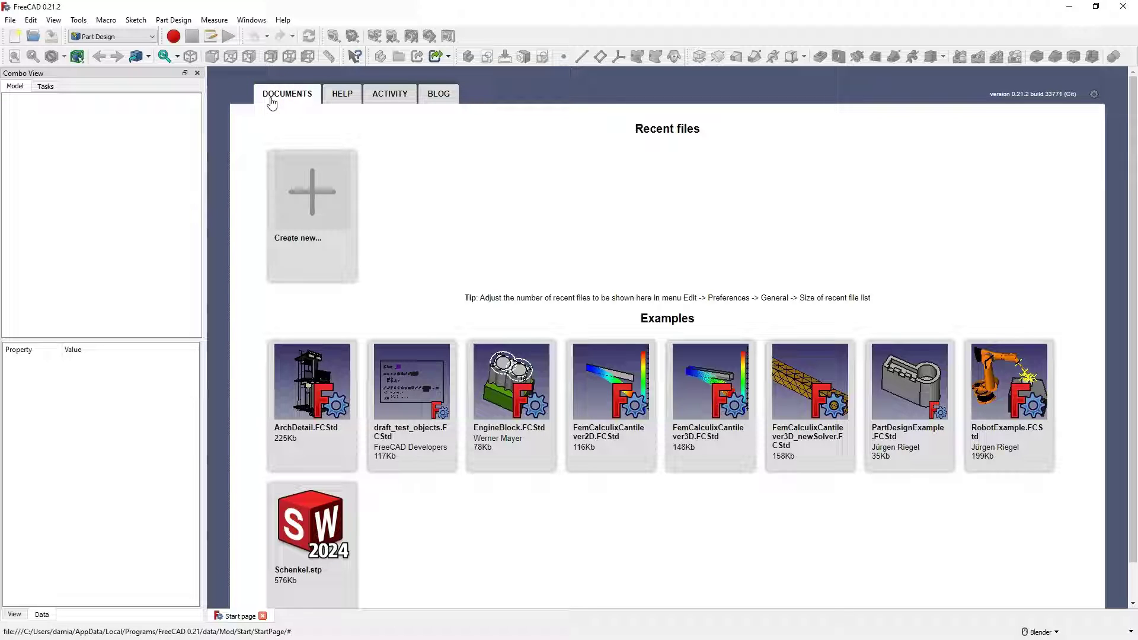
pyautogui.click(277, 136)
pyautogui.click(119, 36)
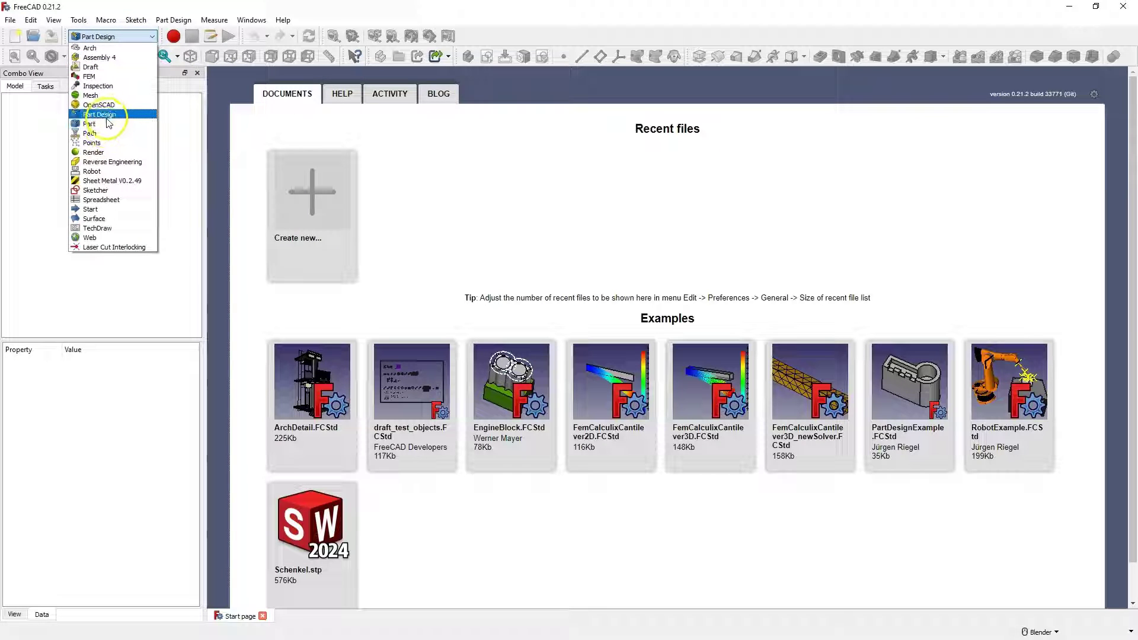
pyautogui.click(108, 115)
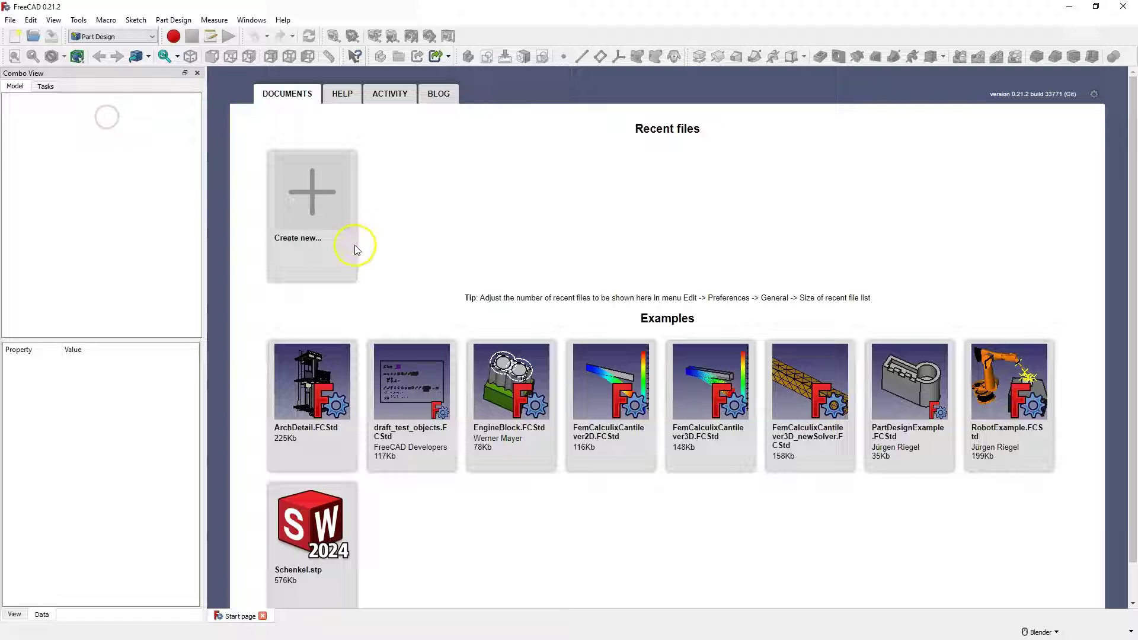
pyautogui.click(314, 204)
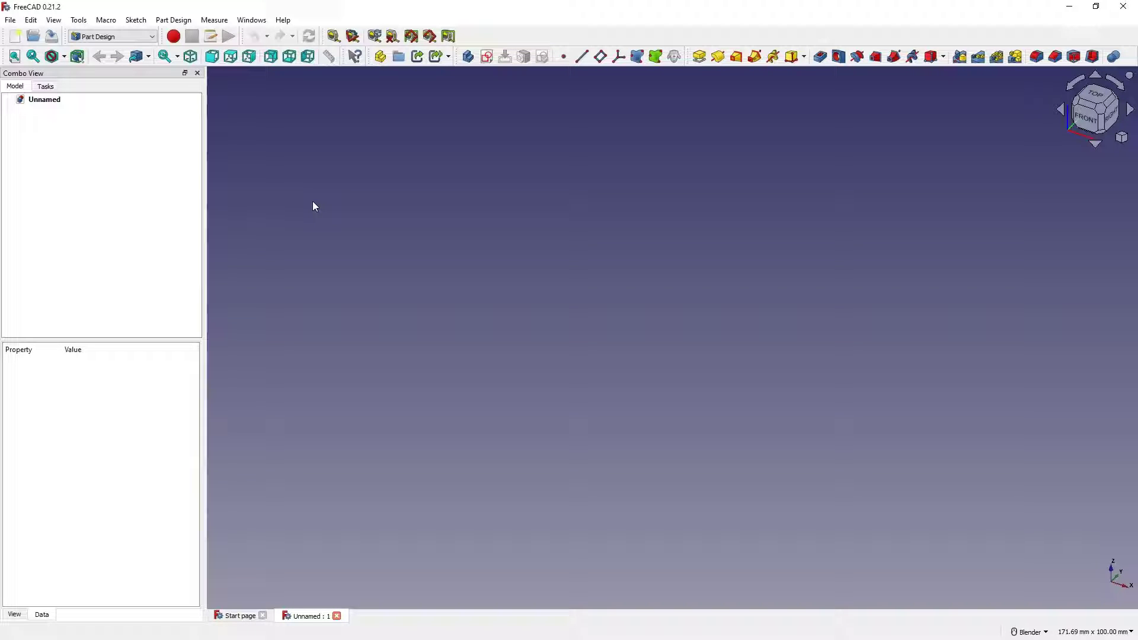
# Sketch a rectangle with a circle inside it on the XY plane.
pyautogui.click(487, 59)
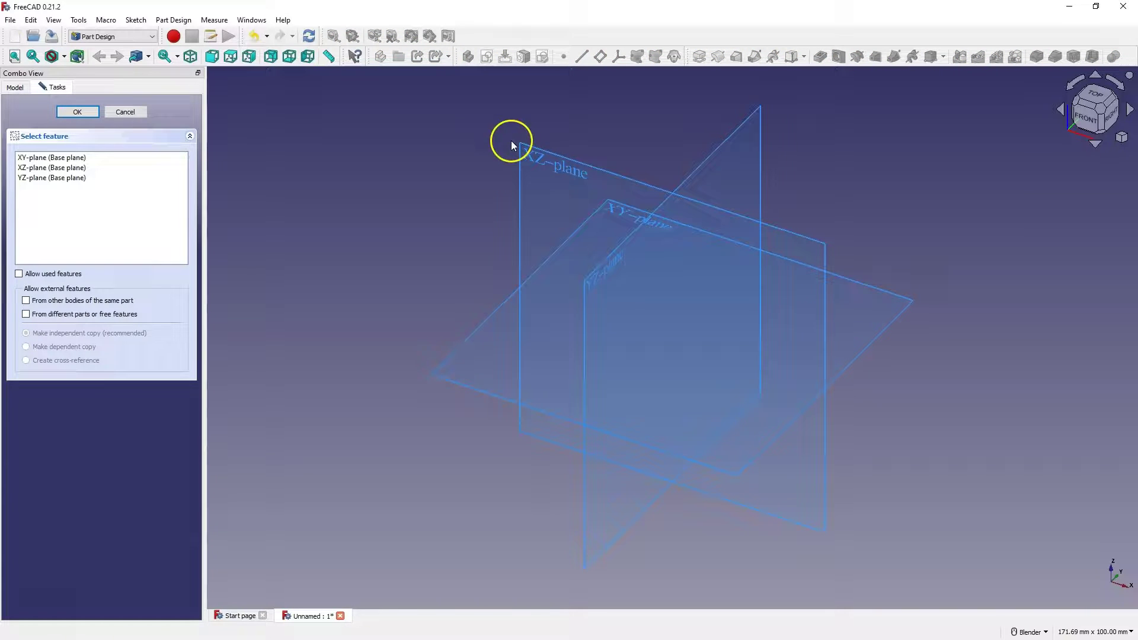
pyautogui.click(620, 215)
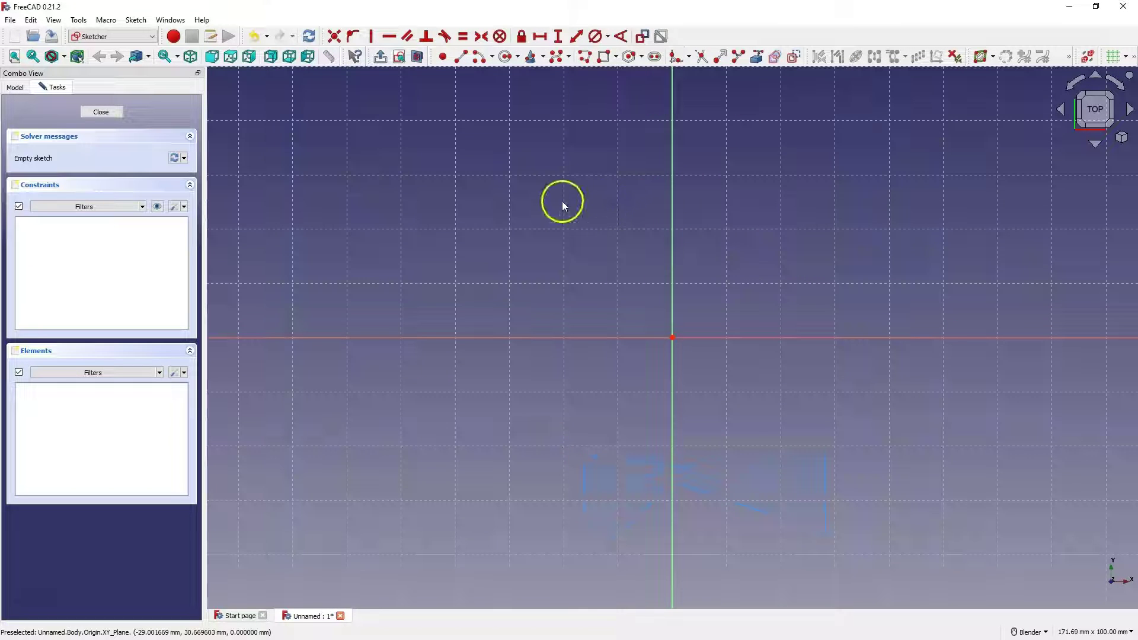
pyautogui.click(604, 57)
pyautogui.click(581, 177)
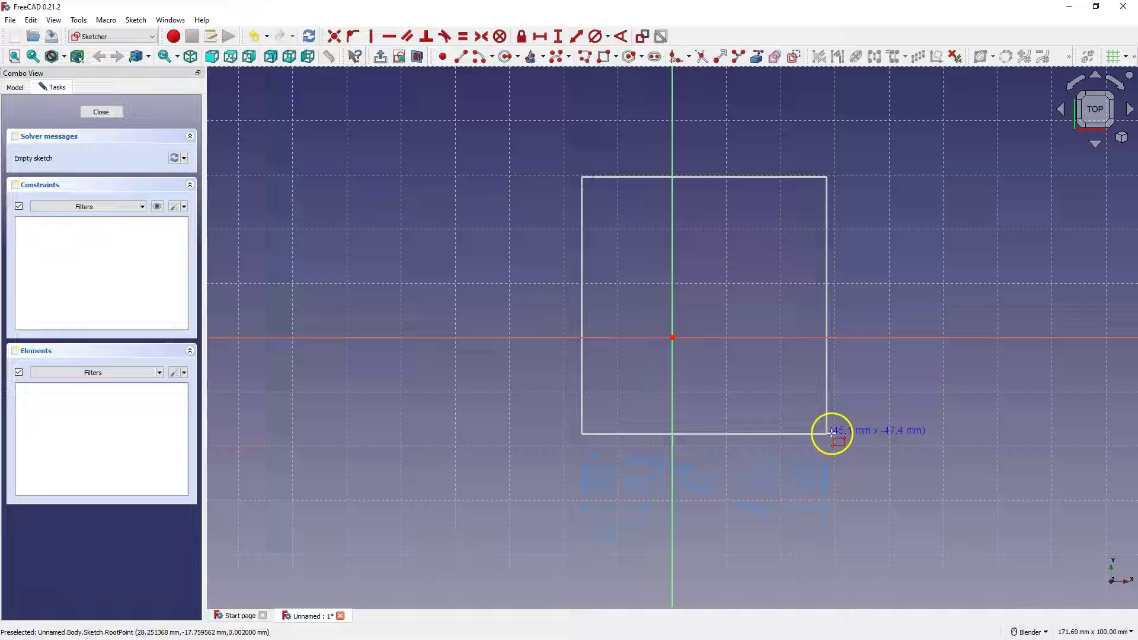
pyautogui.click(900, 429)
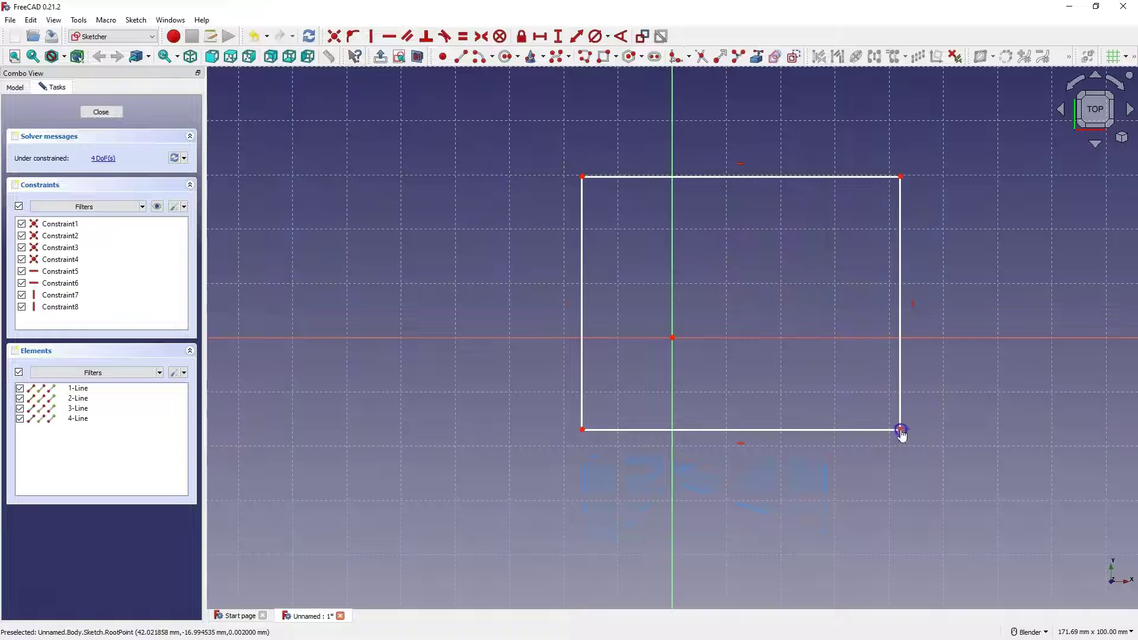
pyautogui.click(507, 57)
pyautogui.click(754, 285)
pyautogui.click(789, 332)
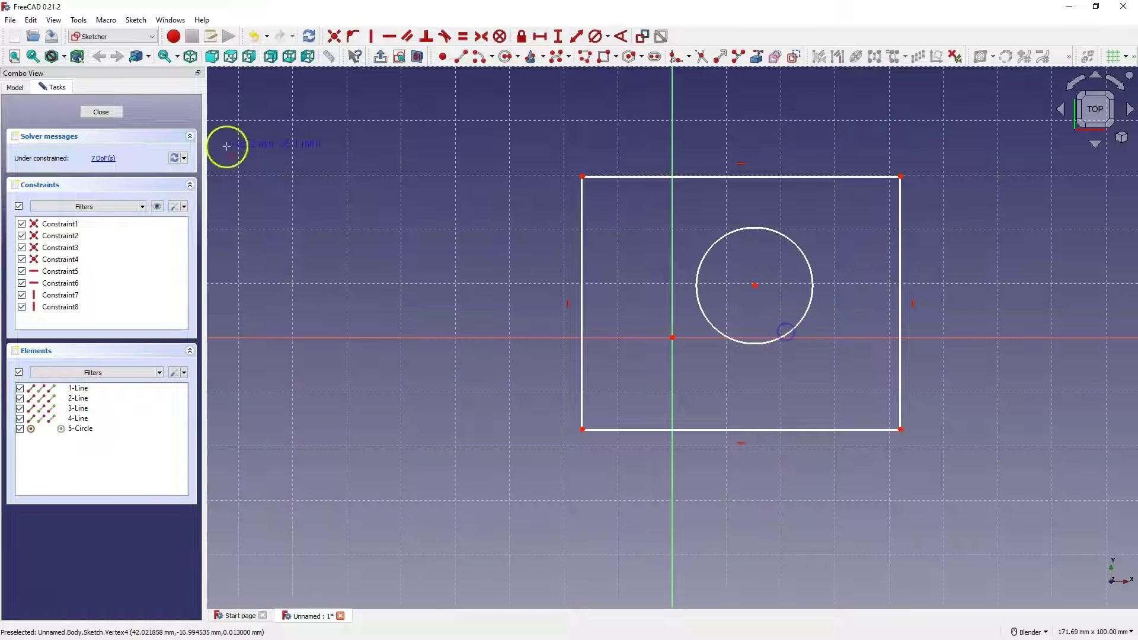
# Close the sketch and pad it 10 mm into a plate with a round hole.
pyautogui.click(102, 112)
pyautogui.click(696, 56)
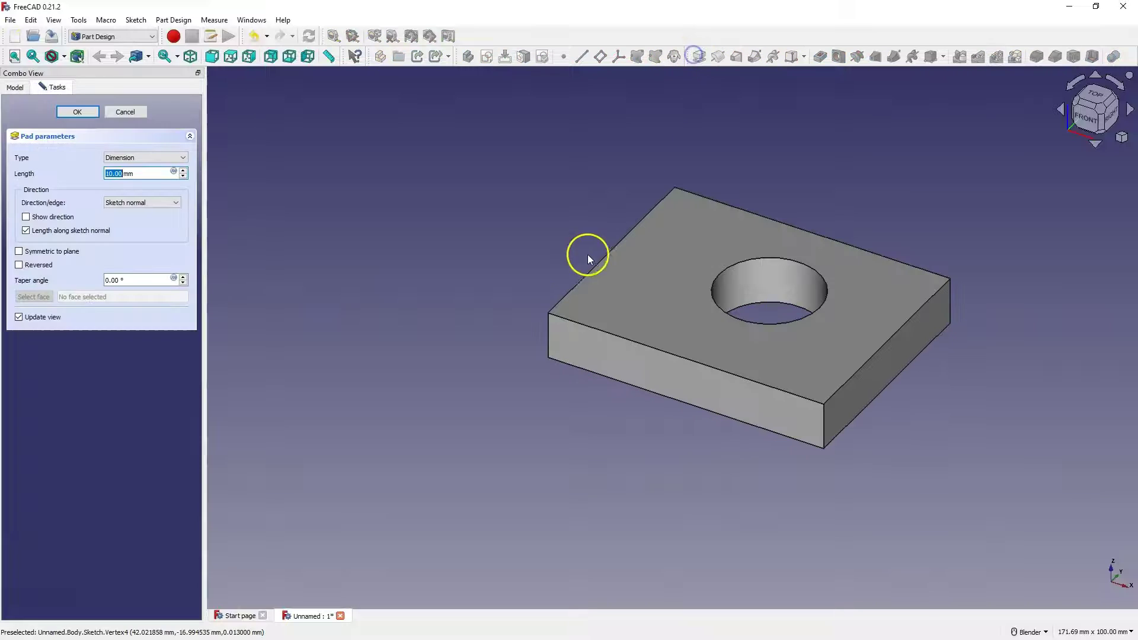
pyautogui.click(77, 112)
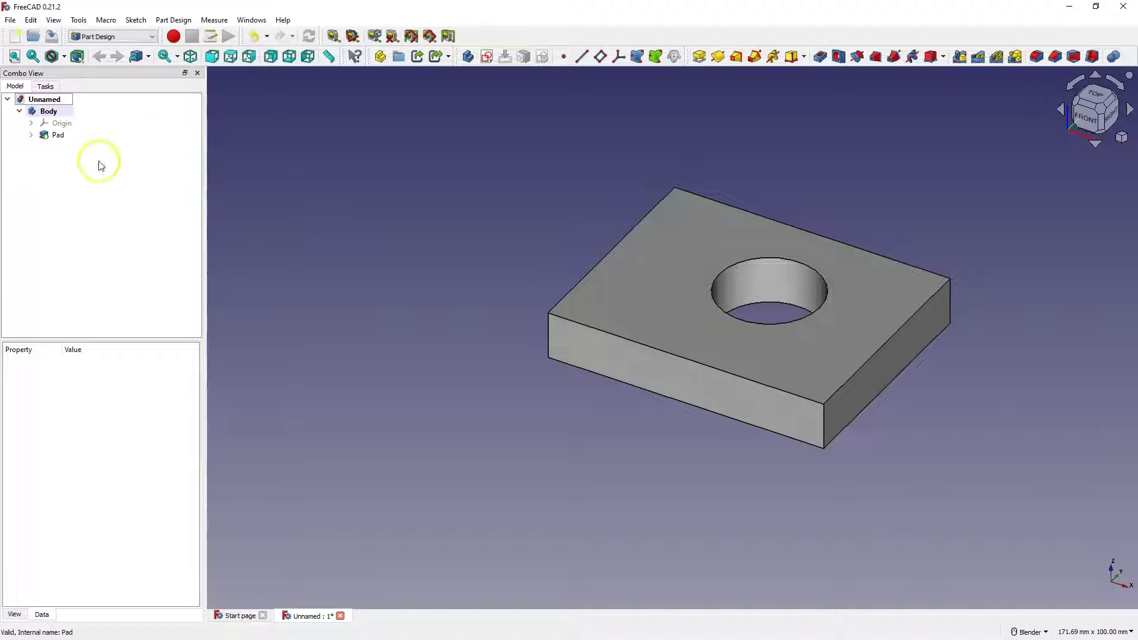
# Delete the Body holding the round-hole Pad, then create a new empty Body.
pyautogui.click(32, 135)
pyautogui.click(74, 147)
pyautogui.click(48, 113)
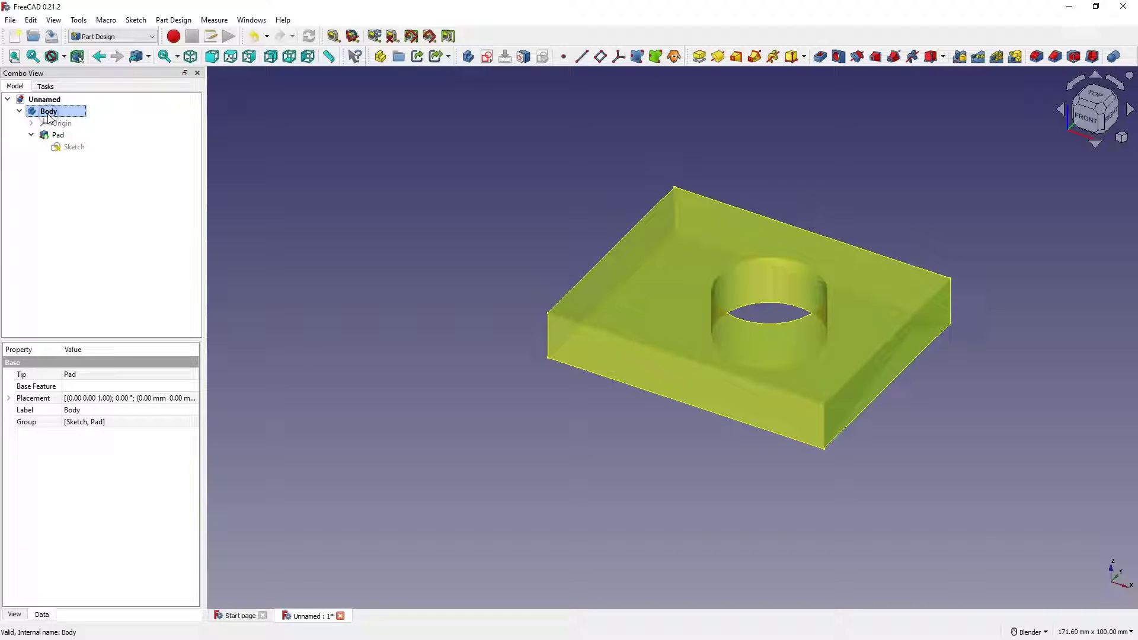
pyautogui.press('Delete')
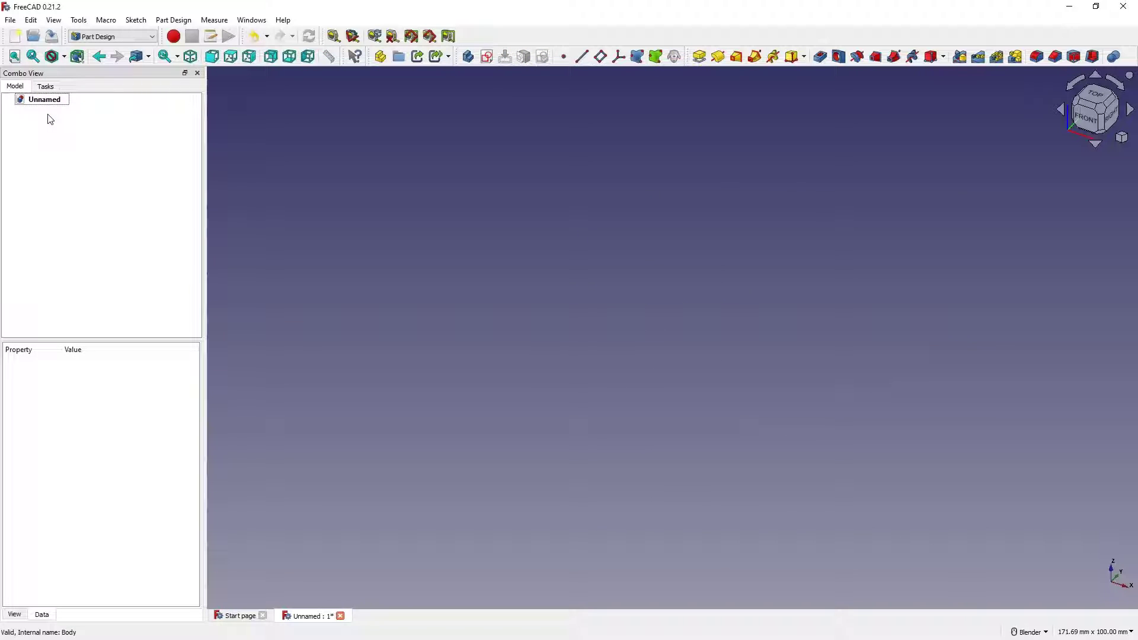
pyautogui.click(126, 202)
pyautogui.click(467, 59)
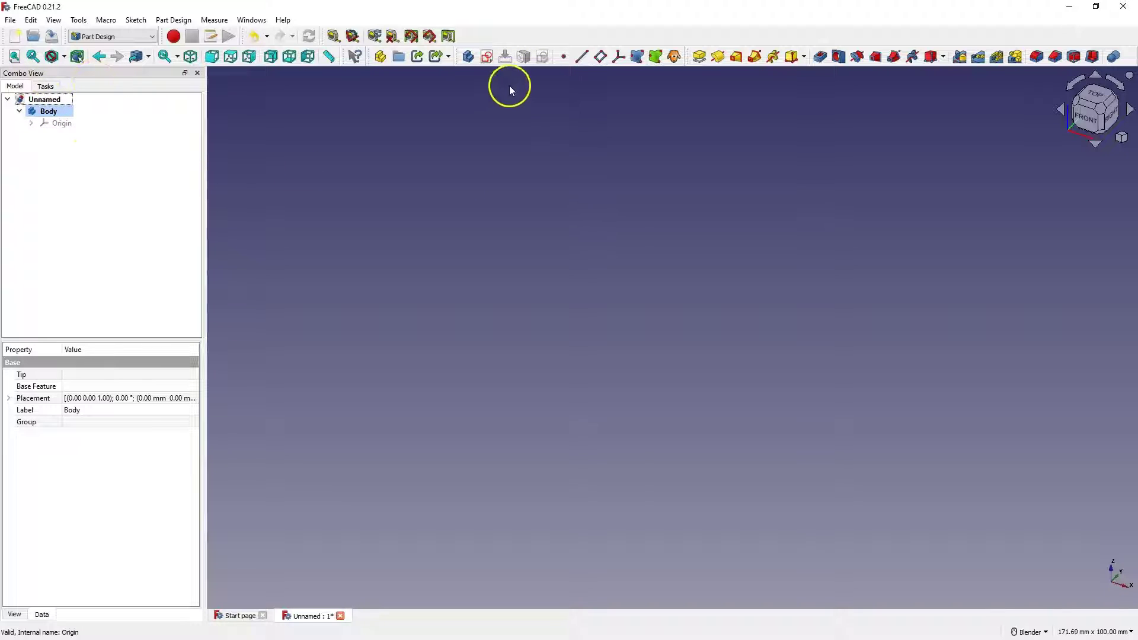
# Sketch a rectangle with a hexagon inside it on the XY plane.
pyautogui.click(486, 57)
pyautogui.click(615, 212)
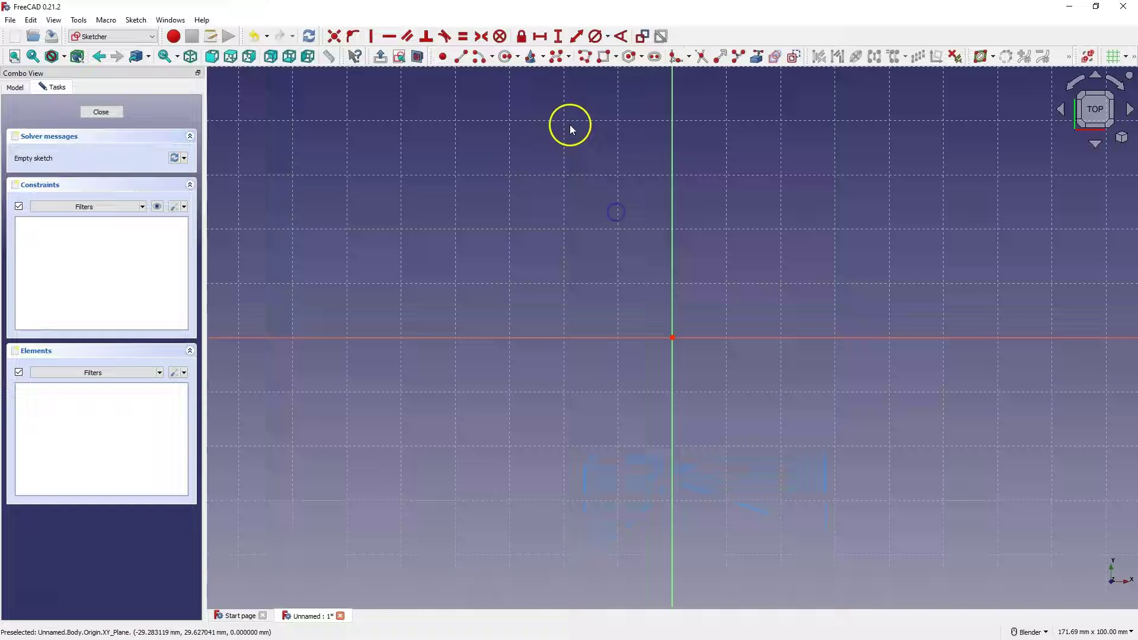
pyautogui.click(602, 56)
pyautogui.click(572, 221)
pyautogui.click(917, 468)
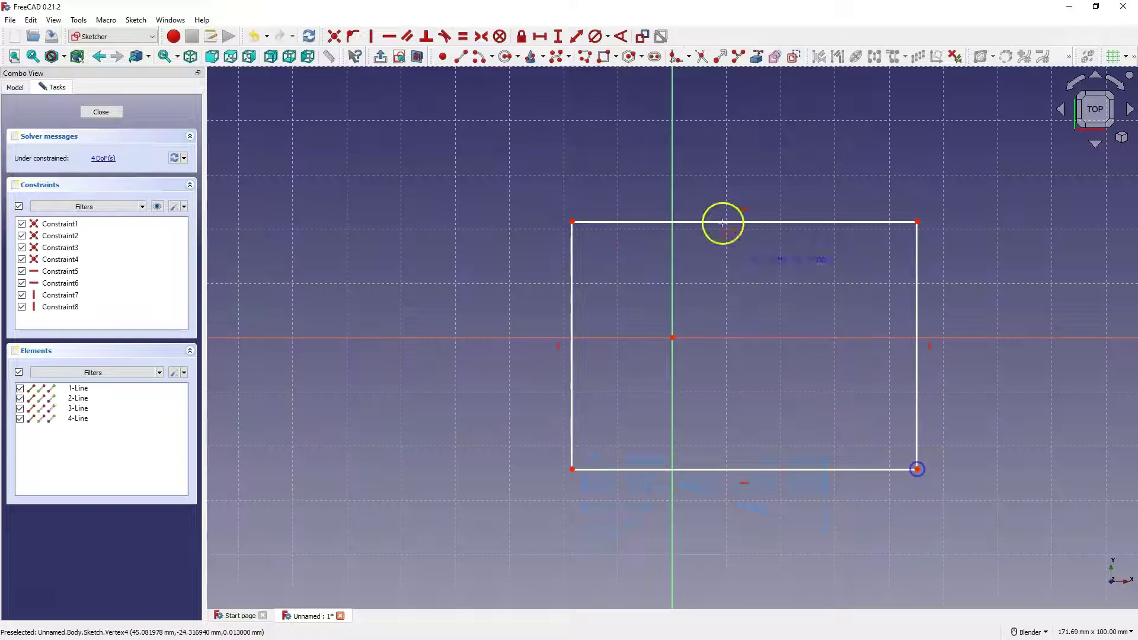
pyautogui.click(630, 56)
pyautogui.click(738, 302)
pyautogui.click(765, 338)
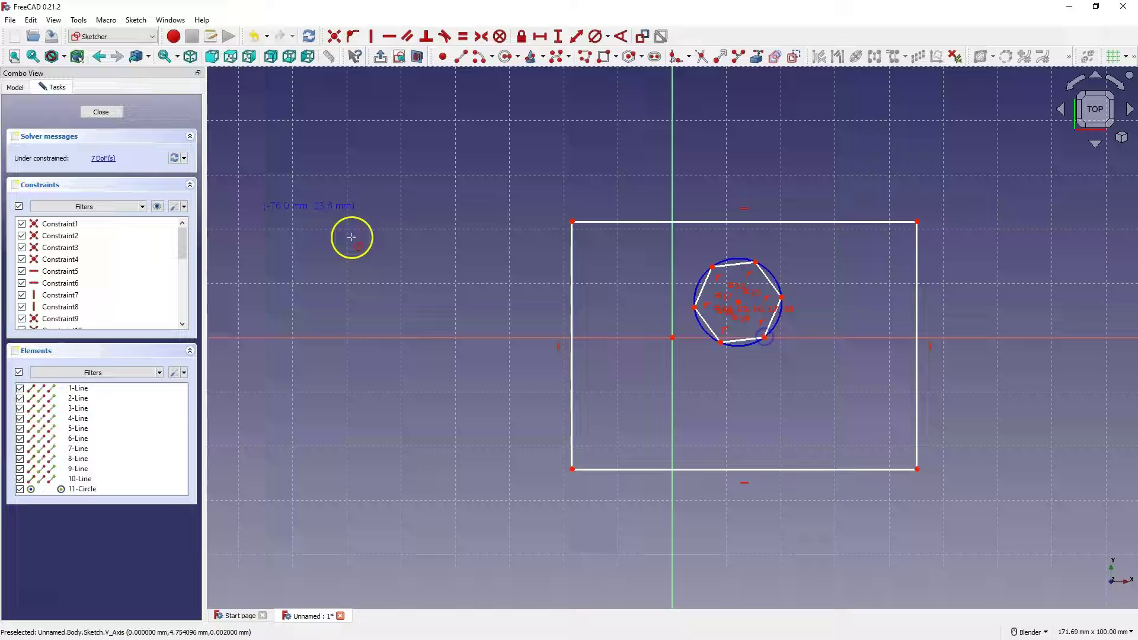
# Close the sketch and pad it 10 mm into a plate with a hexagonal hole.
pyautogui.click(100, 112)
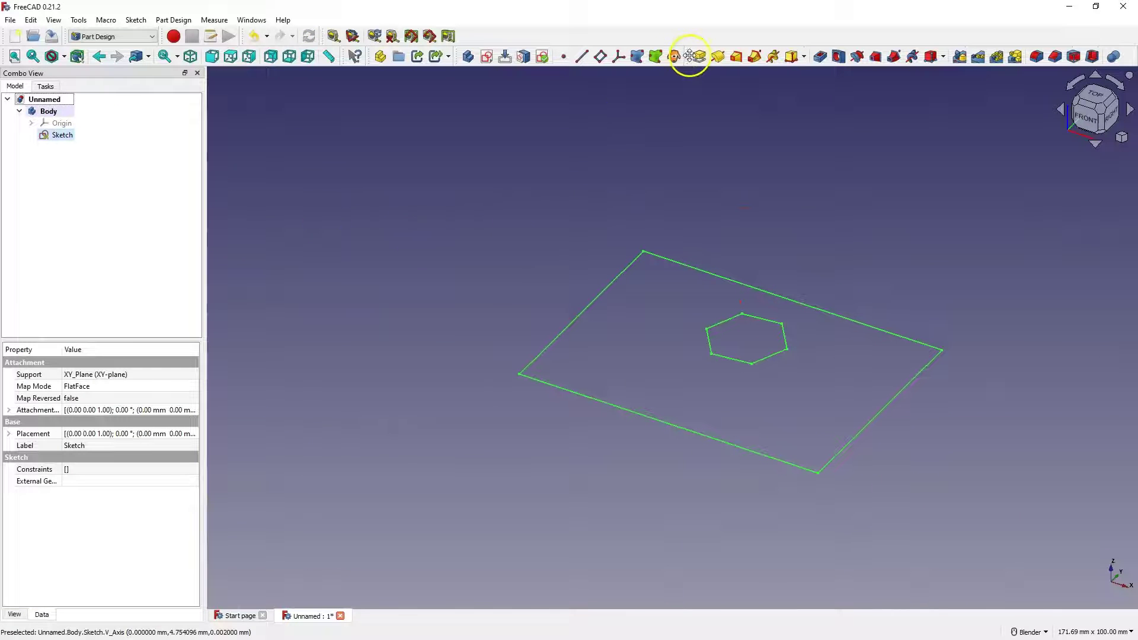
pyautogui.click(698, 57)
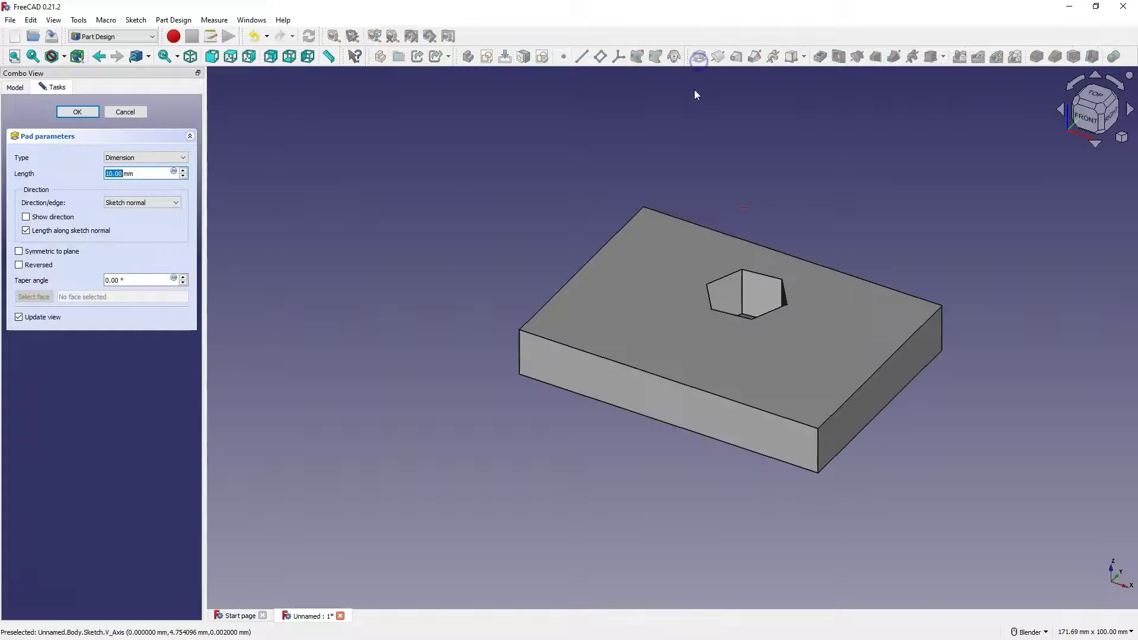
pyautogui.click(82, 113)
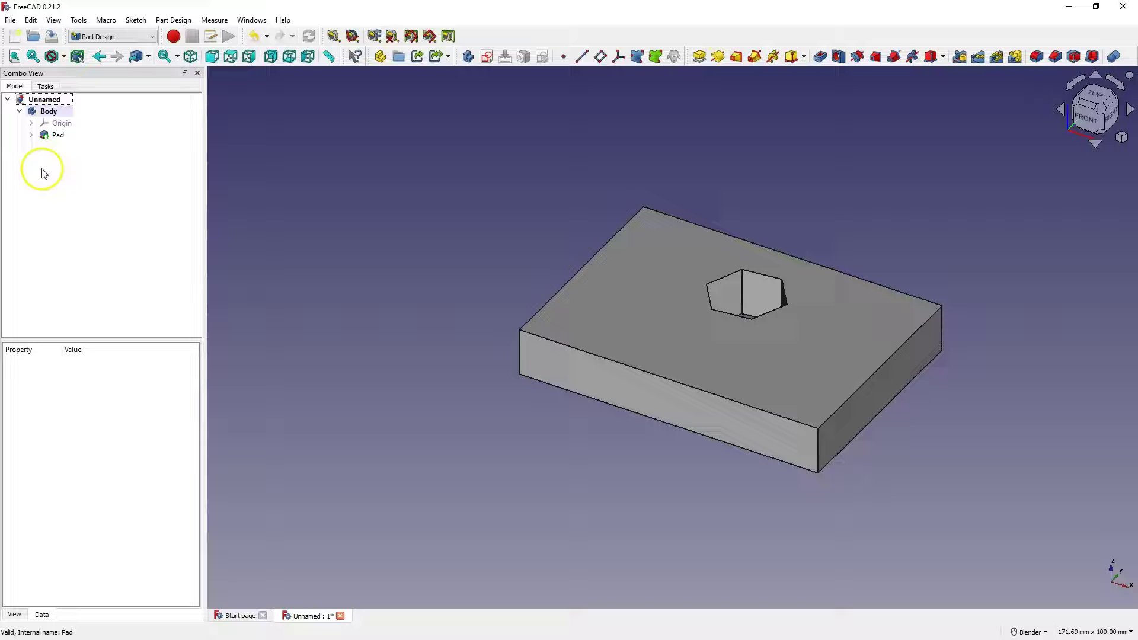
# Create Body001, hide the first Body with Space, and select Body001.
pyautogui.click(468, 56)
pyautogui.click(56, 111)
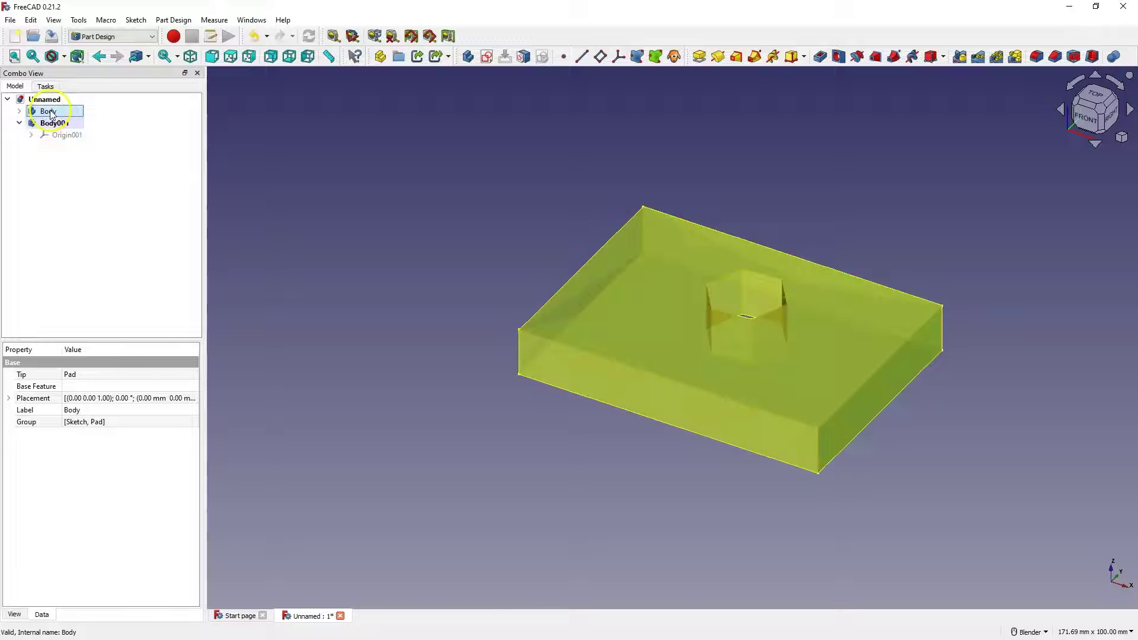
pyautogui.press('space')
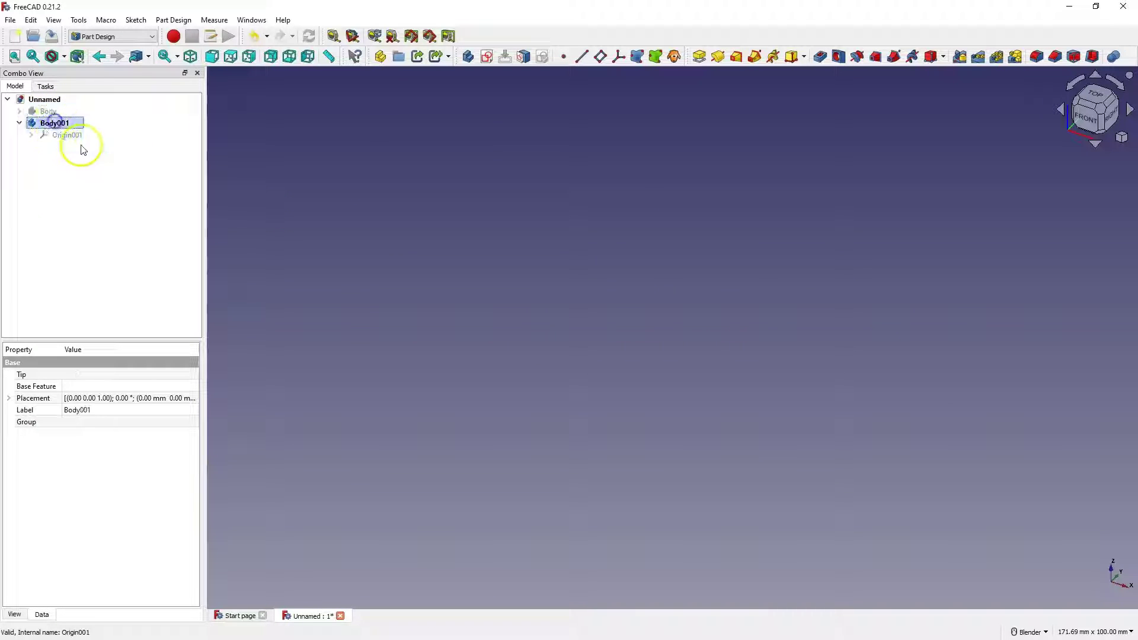
pyautogui.click(56, 122)
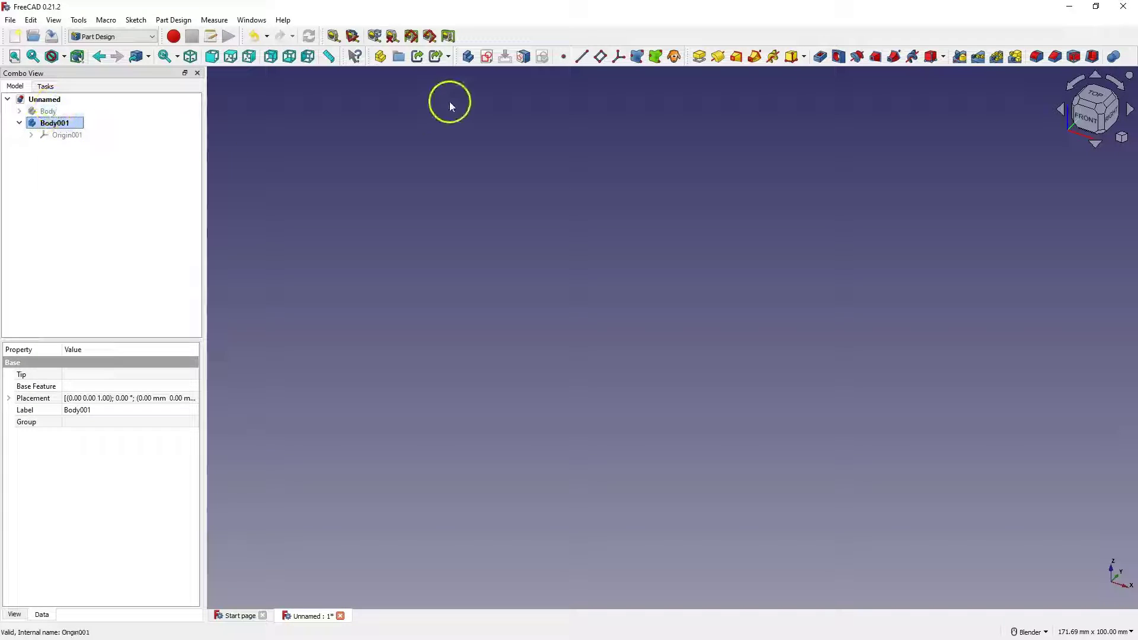
# Sketch a rectangle right of the origin with a slot inside it on the XY plane.
pyautogui.click(487, 58)
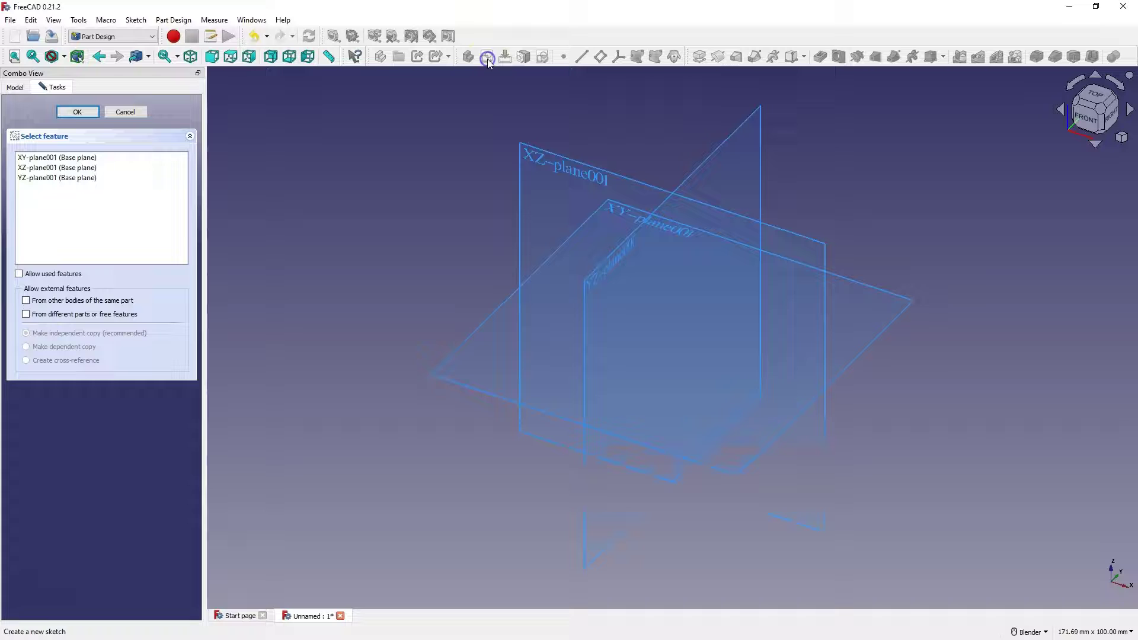
pyautogui.click(627, 214)
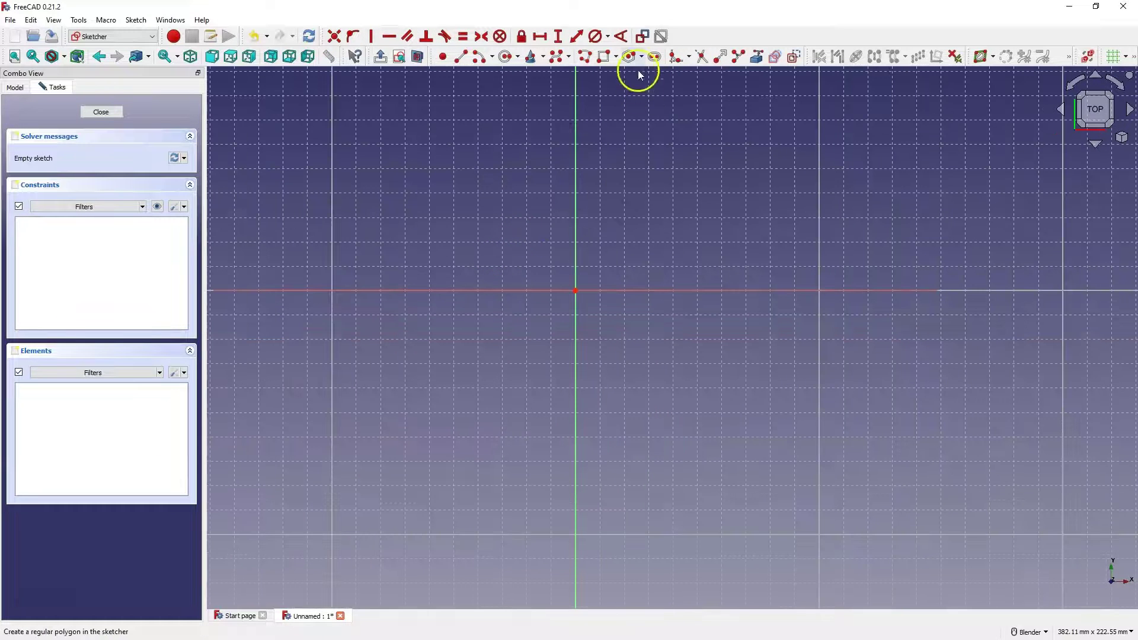
pyautogui.click(608, 58)
pyautogui.click(763, 151)
pyautogui.click(1014, 276)
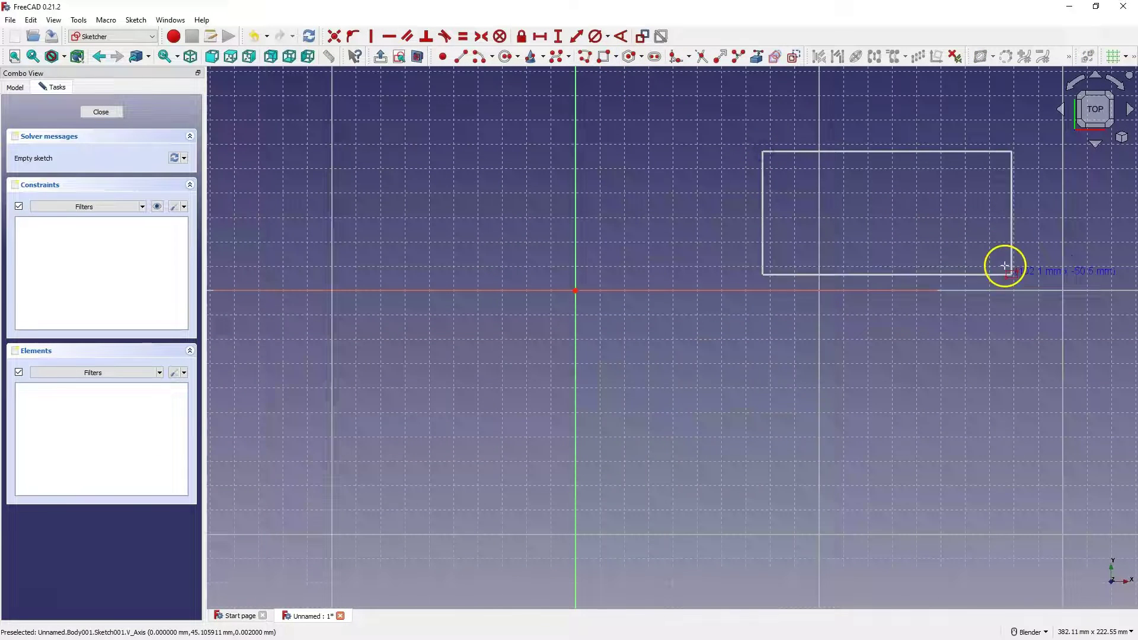
pyautogui.rightClick(749, 140)
pyautogui.click(652, 61)
pyautogui.click(847, 211)
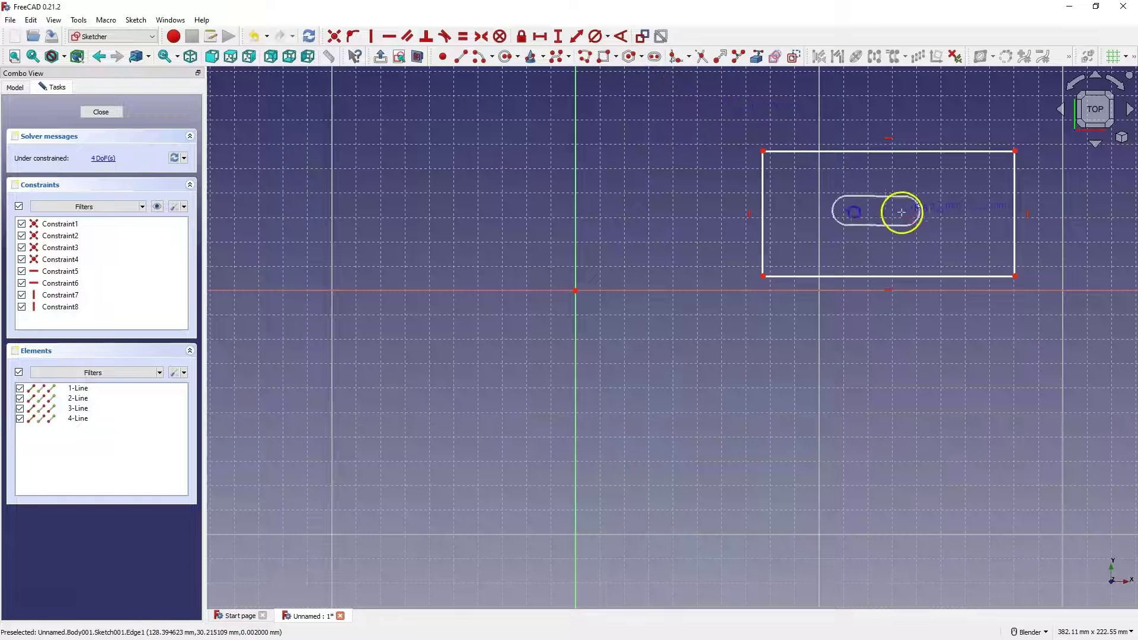
pyautogui.click(937, 210)
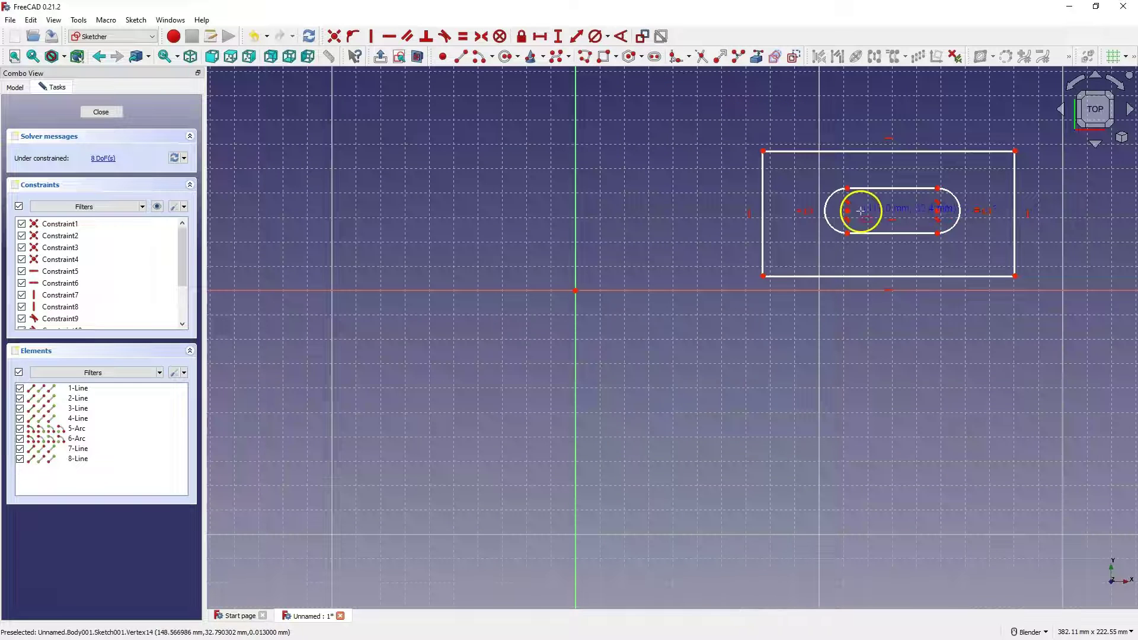
# Pad the slot sketch 10 mm into Pad001 and unhide the first Body's hex-hole plate.
pyautogui.click(99, 112)
pyautogui.click(698, 56)
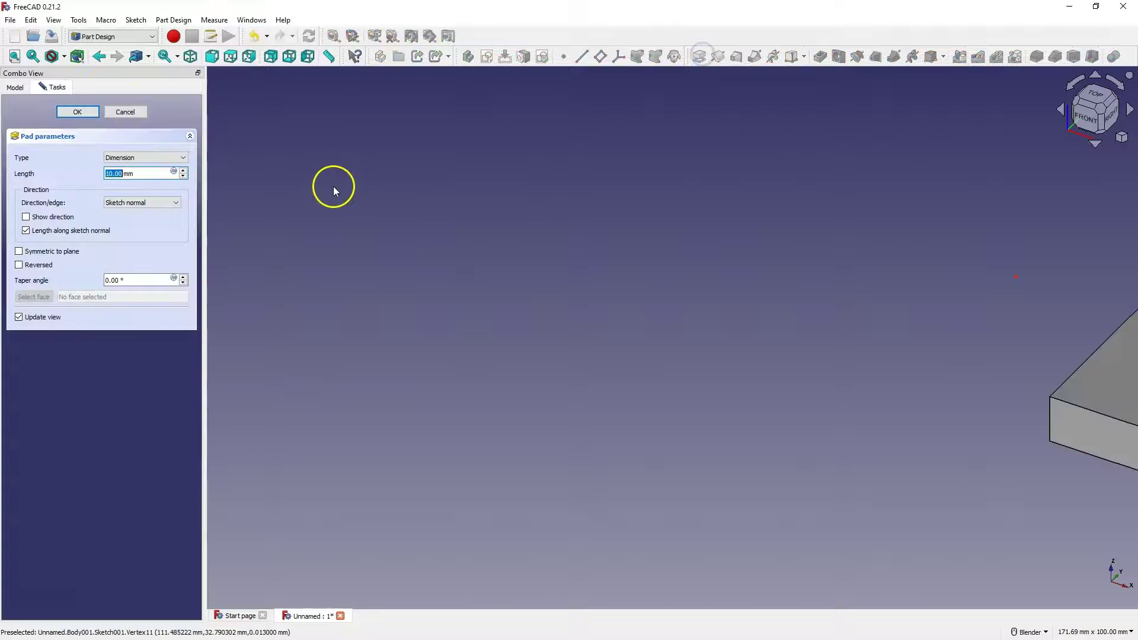
pyautogui.click(77, 111)
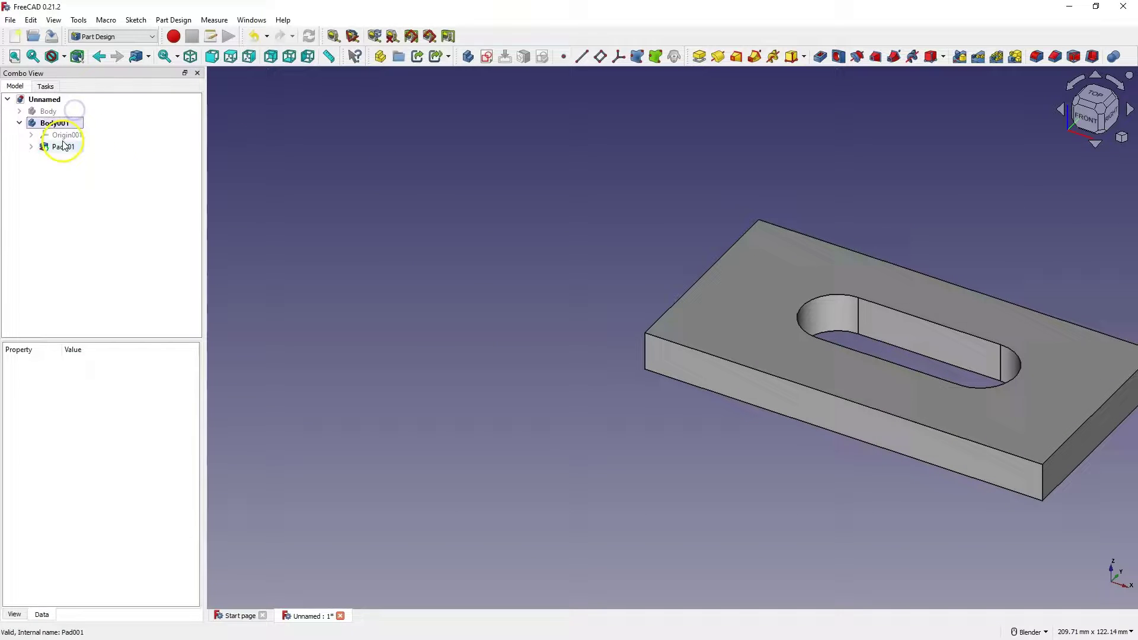
pyautogui.click(40, 111)
pyautogui.press('space')
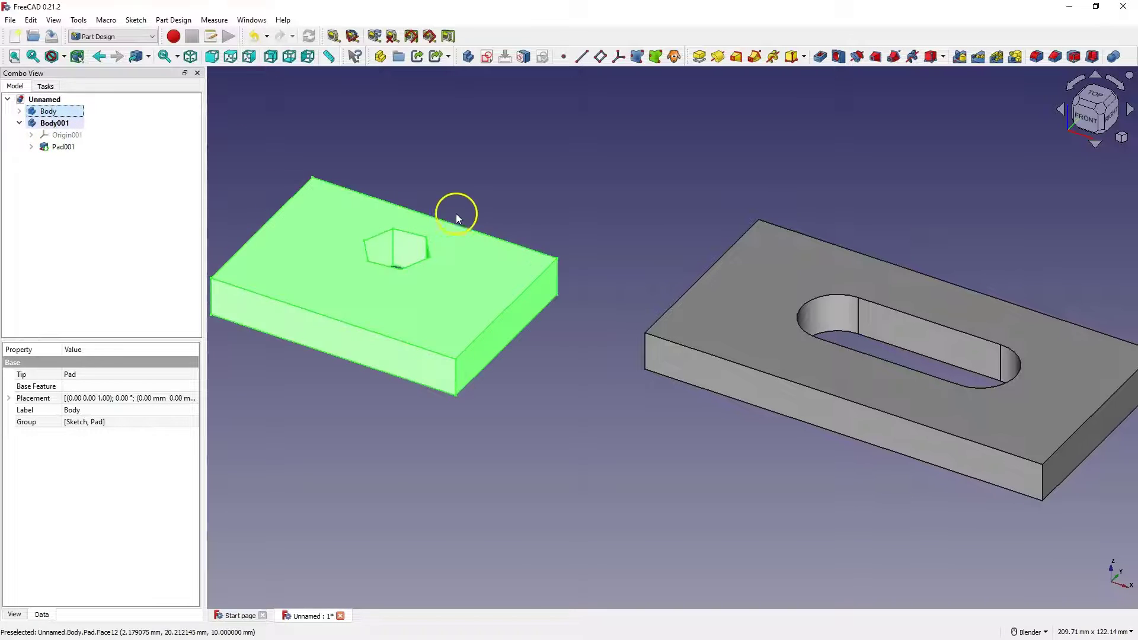
pyautogui.click(513, 193)
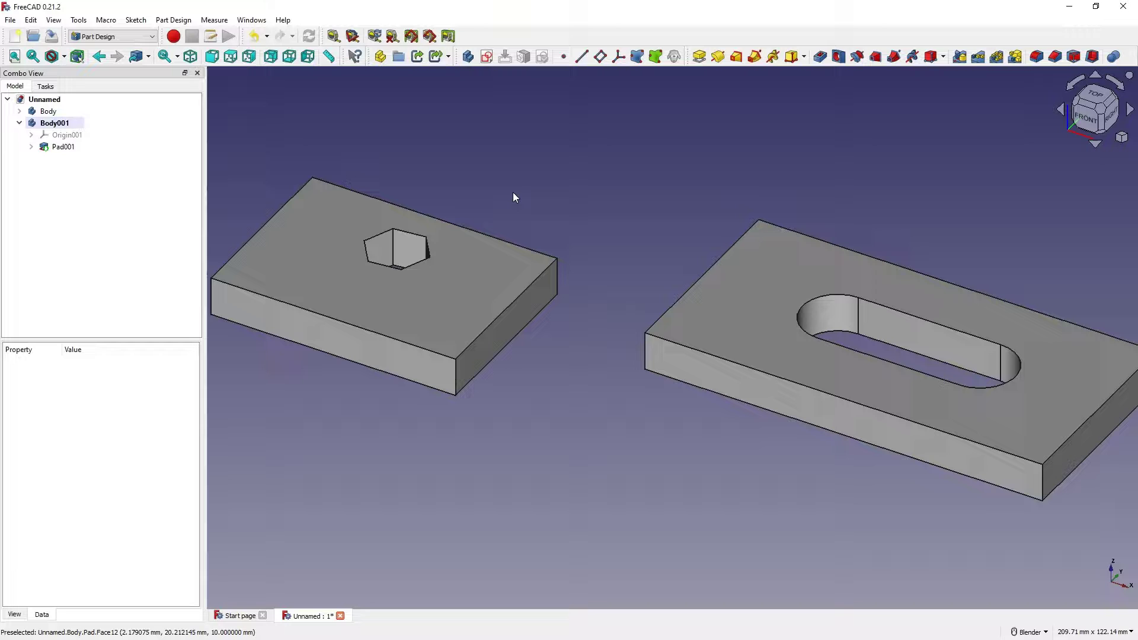
# Start a new document in the Part workbench and add a cube, cylinder and sphere.
pyautogui.click(15, 36)
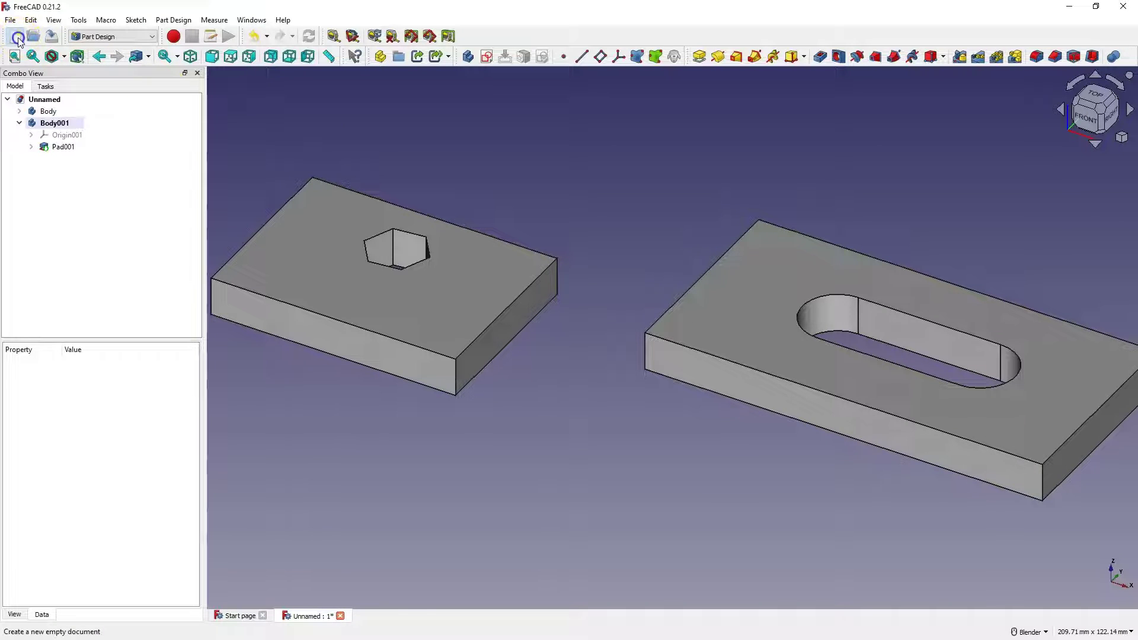
pyautogui.click(94, 38)
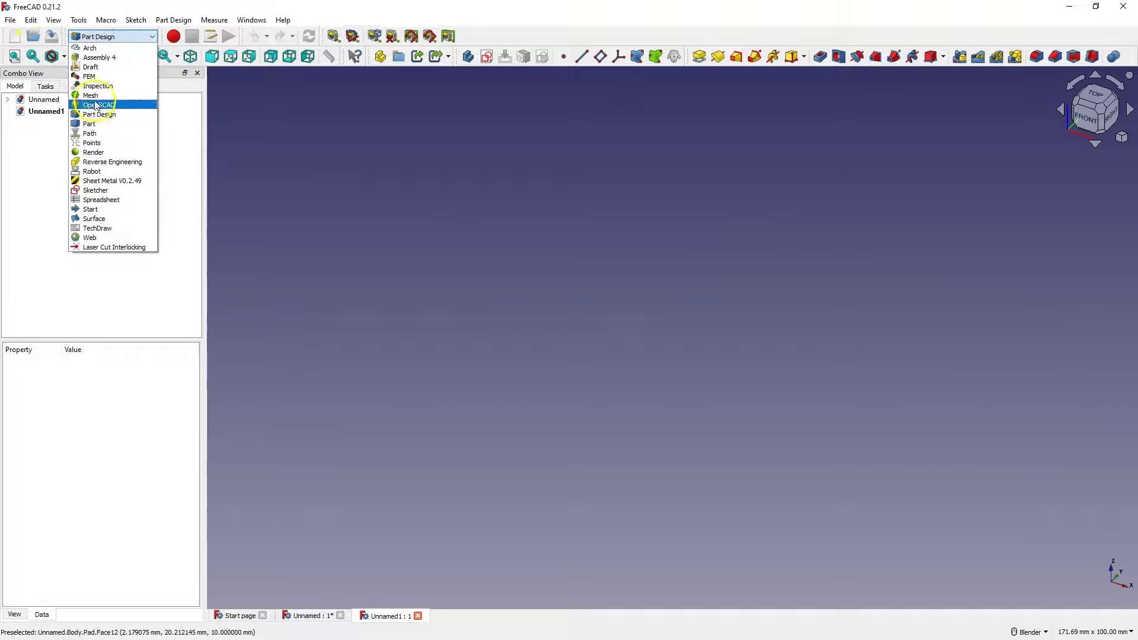
pyautogui.click(103, 124)
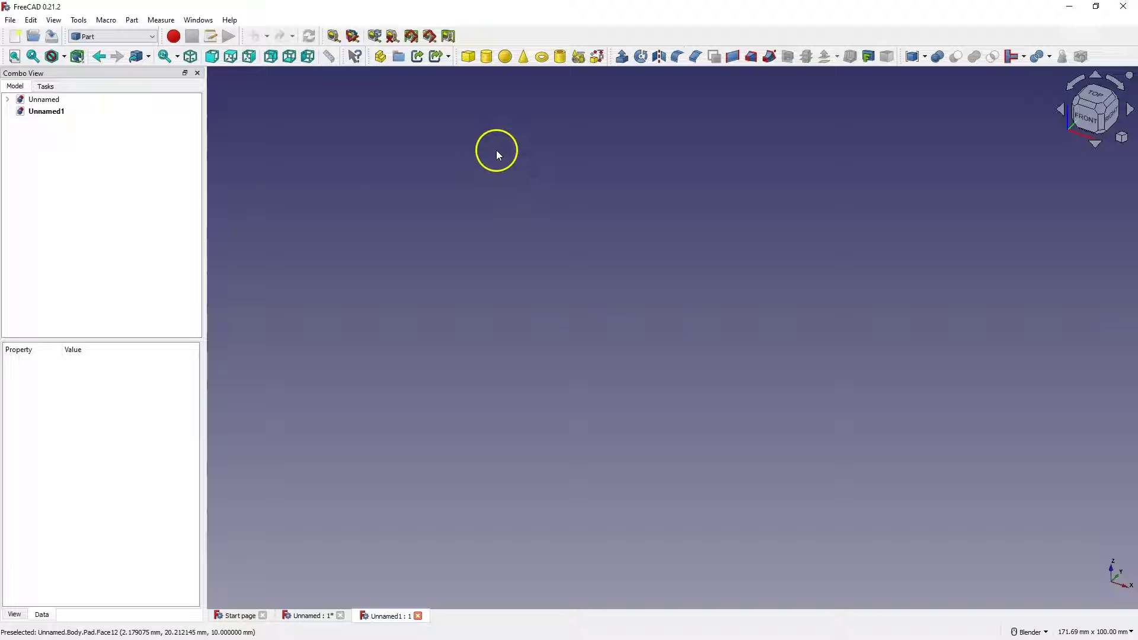
pyautogui.click(469, 57)
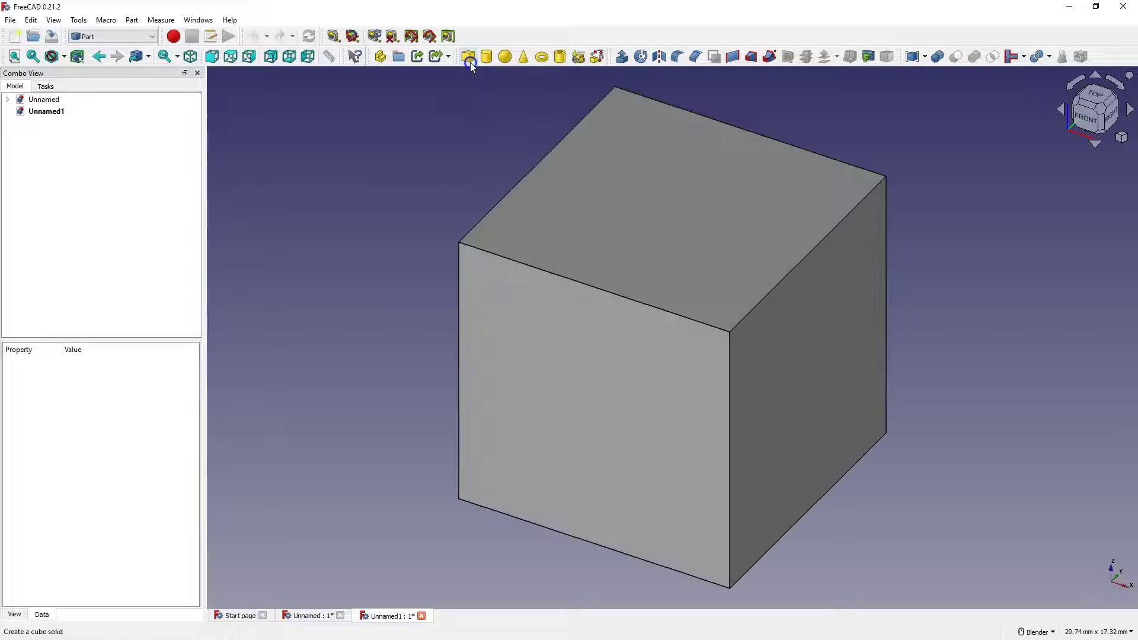
pyautogui.click(486, 56)
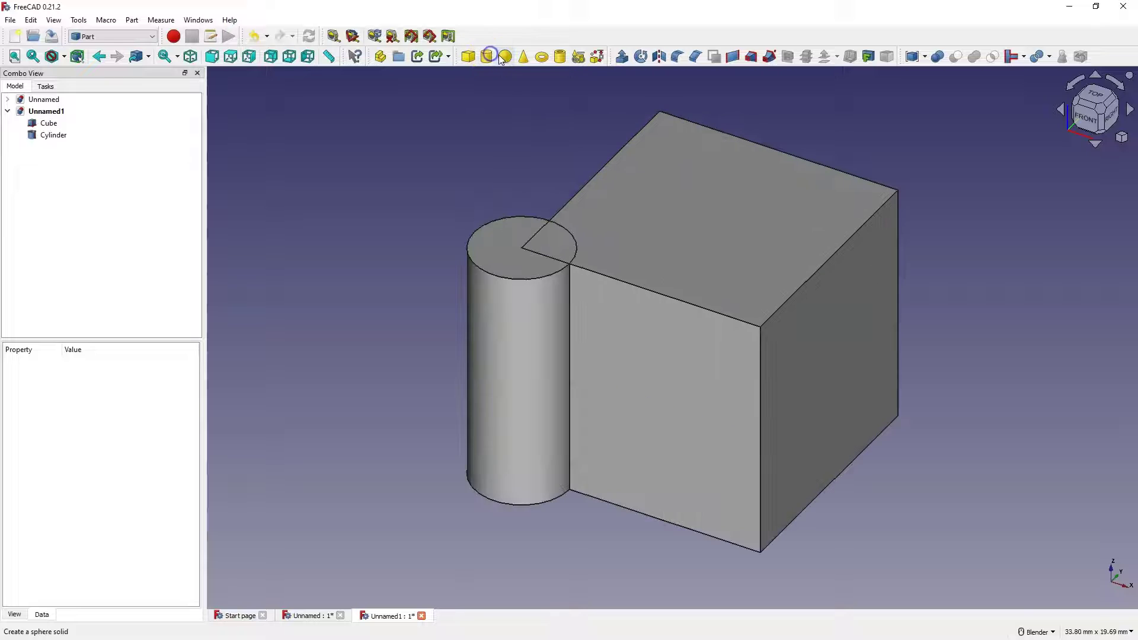
pyautogui.click(504, 56)
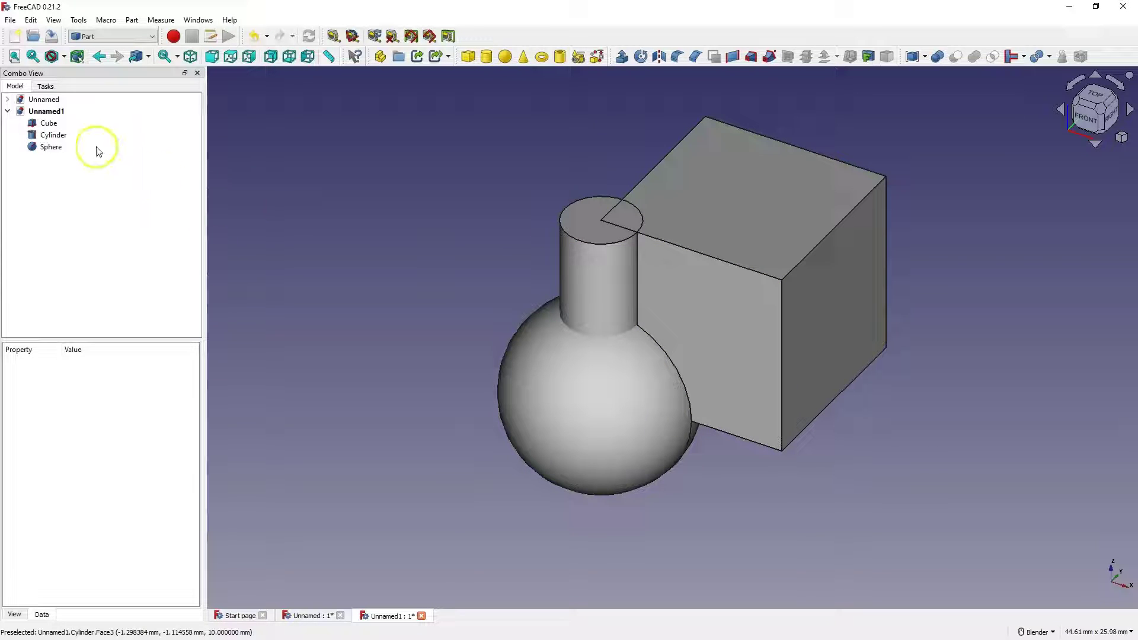
# Set the Cube's Length to 22, Width 15 and Height 10 mm in Properties.
pyautogui.click(48, 123)
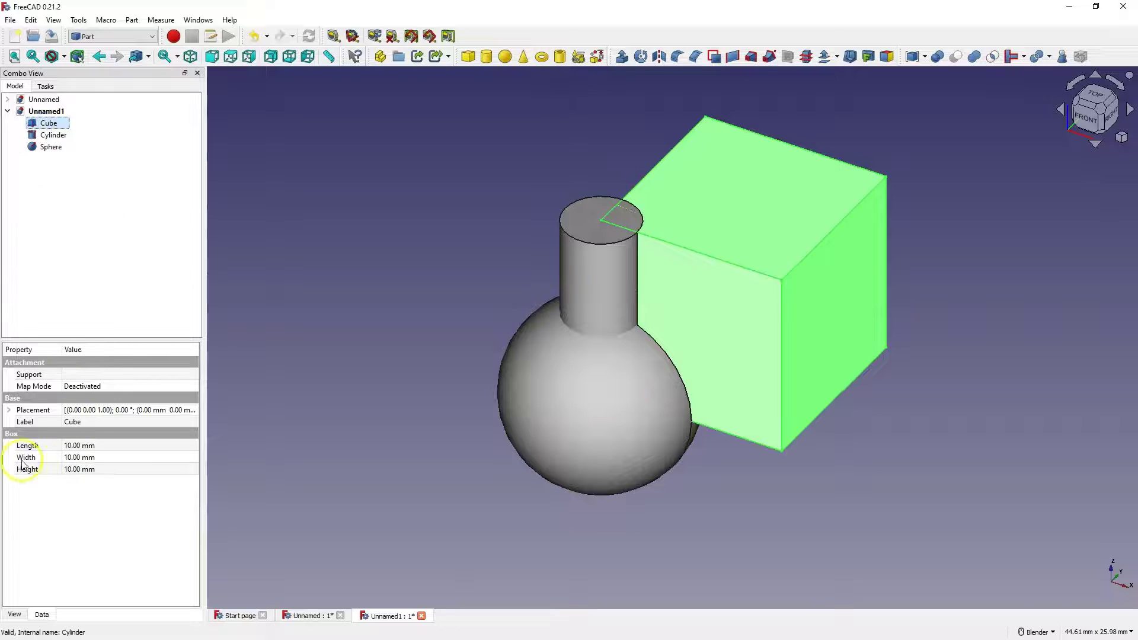
pyautogui.click(71, 445)
pyautogui.scroll(8, 76, 449)
pyautogui.scroll(4, 75, 450)
pyautogui.click(71, 457)
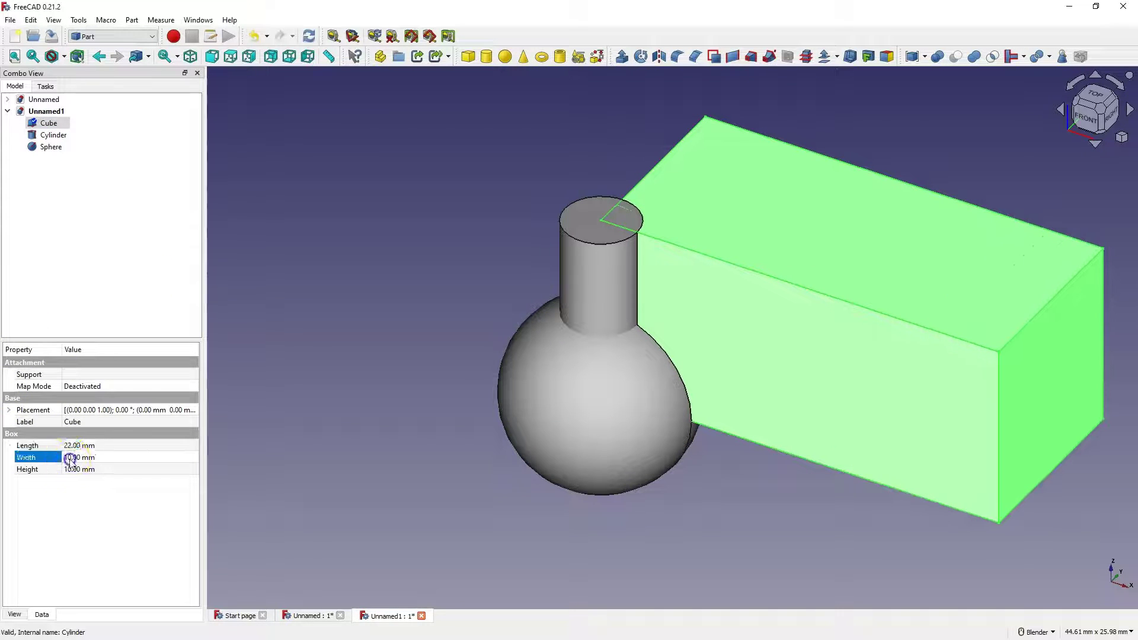
pyautogui.scroll(8, 72, 459)
pyautogui.click(76, 468)
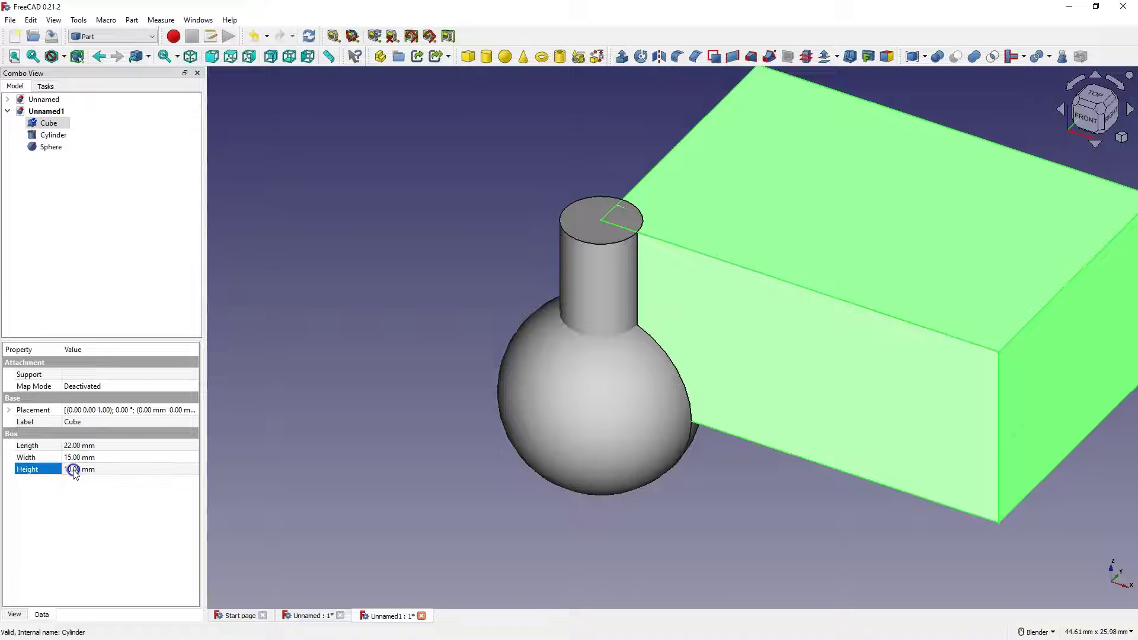
pyautogui.click(486, 205)
pyautogui.scroll(-2, 485, 205)
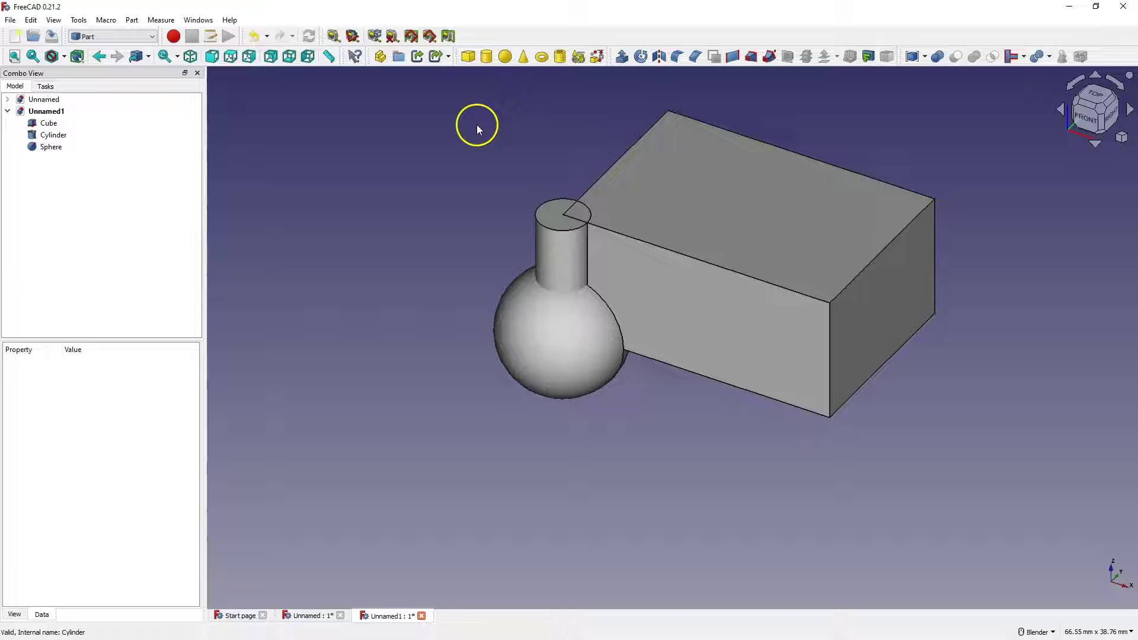
# Cut the Cylinder out of the Cube with a boolean Cut.
pyautogui.click(47, 124)
pyautogui.click(53, 126)
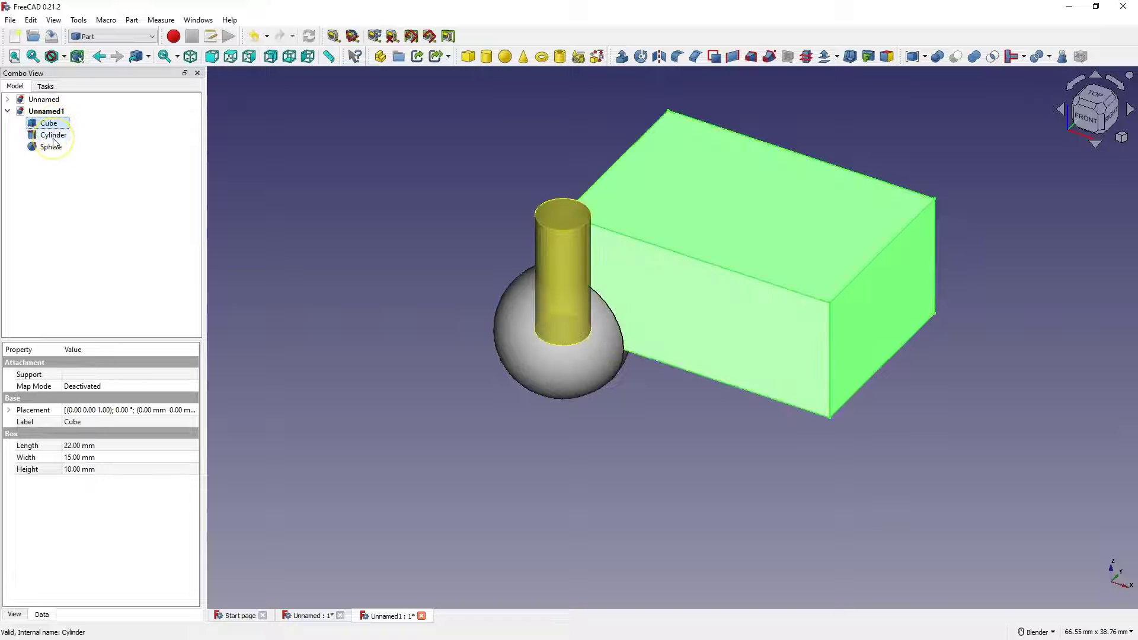
pyautogui.keyDown('ctrl'); pyautogui.click(53, 136); pyautogui.keyUp('ctrl')
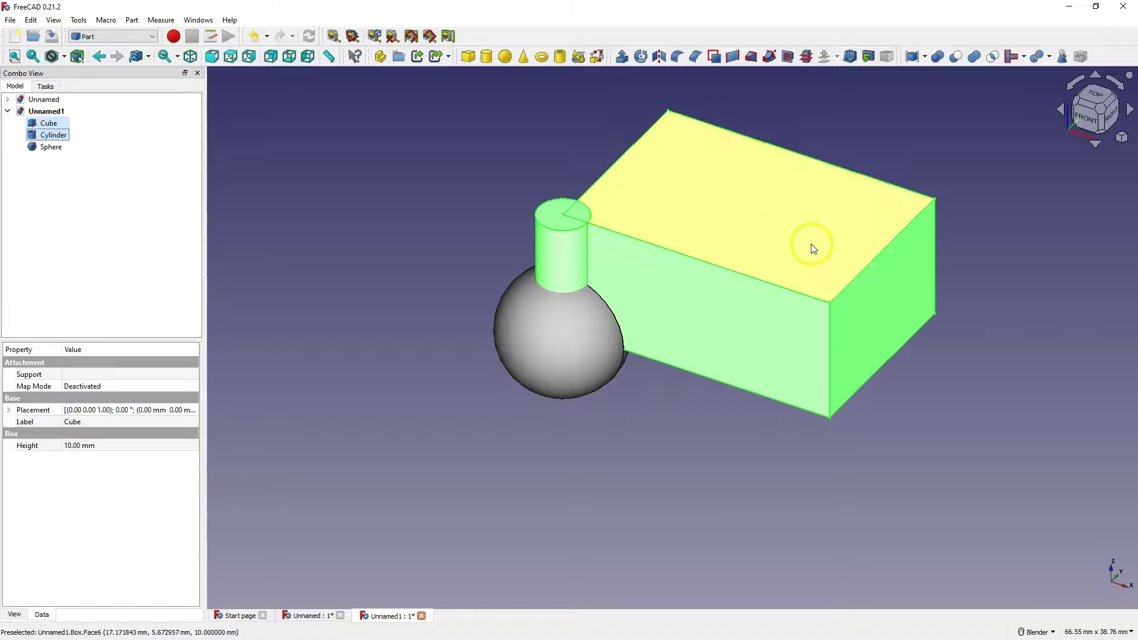
pyautogui.click(955, 56)
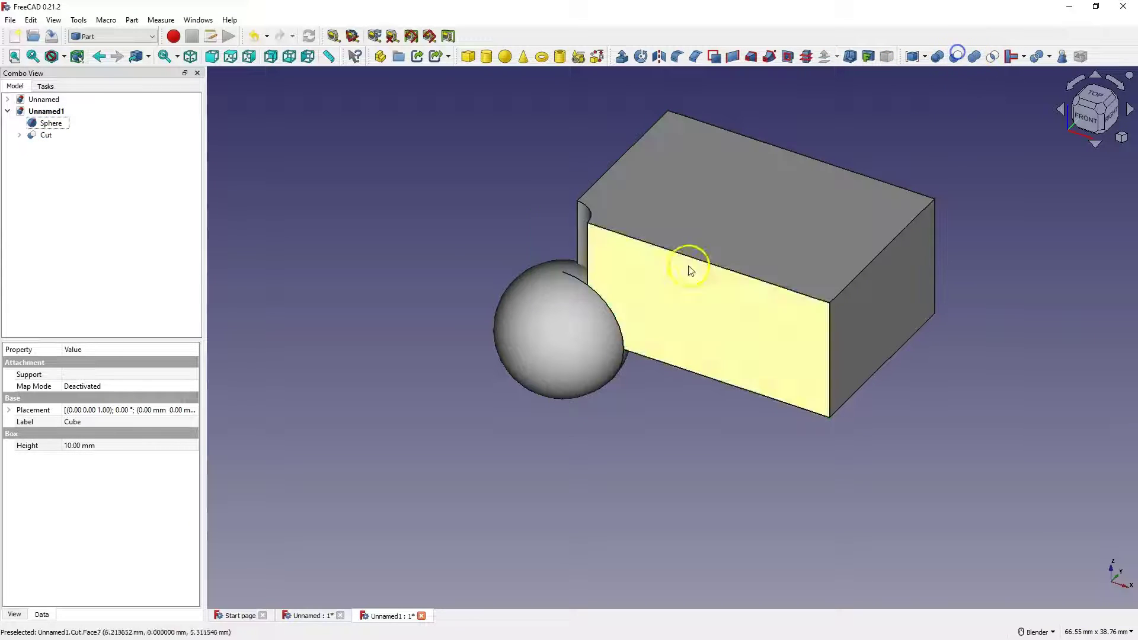
pyautogui.moveTo(506, 201); pyautogui.dragTo(545, 172, button='middle')
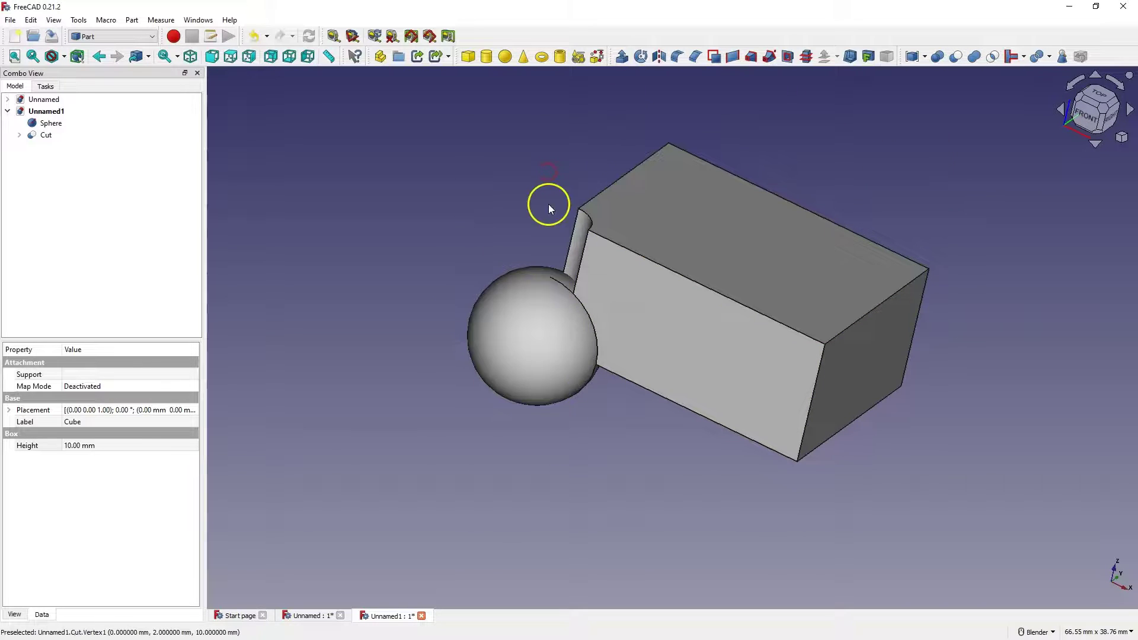
# Fuse the Sphere with the Cut shape into a single Fusion.
pyautogui.click(51, 122)
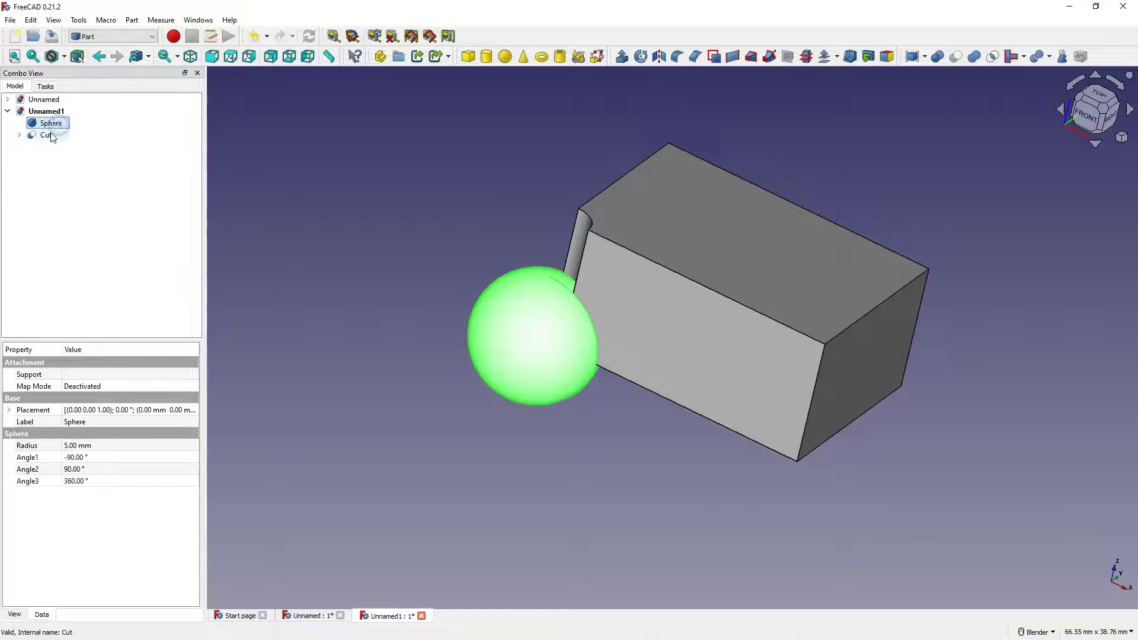
pyautogui.keyDown('ctrl'); pyautogui.click(46, 134); pyautogui.keyUp('ctrl')
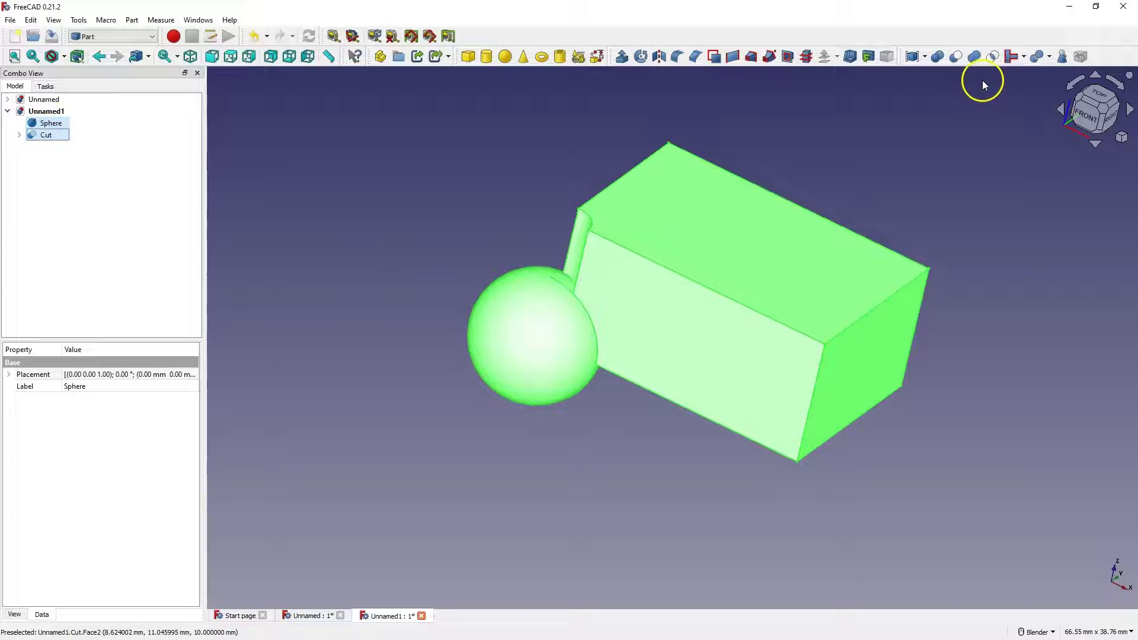
pyautogui.click(973, 56)
pyautogui.moveTo(538, 310); pyautogui.dragTo(623, 246, button='middle')
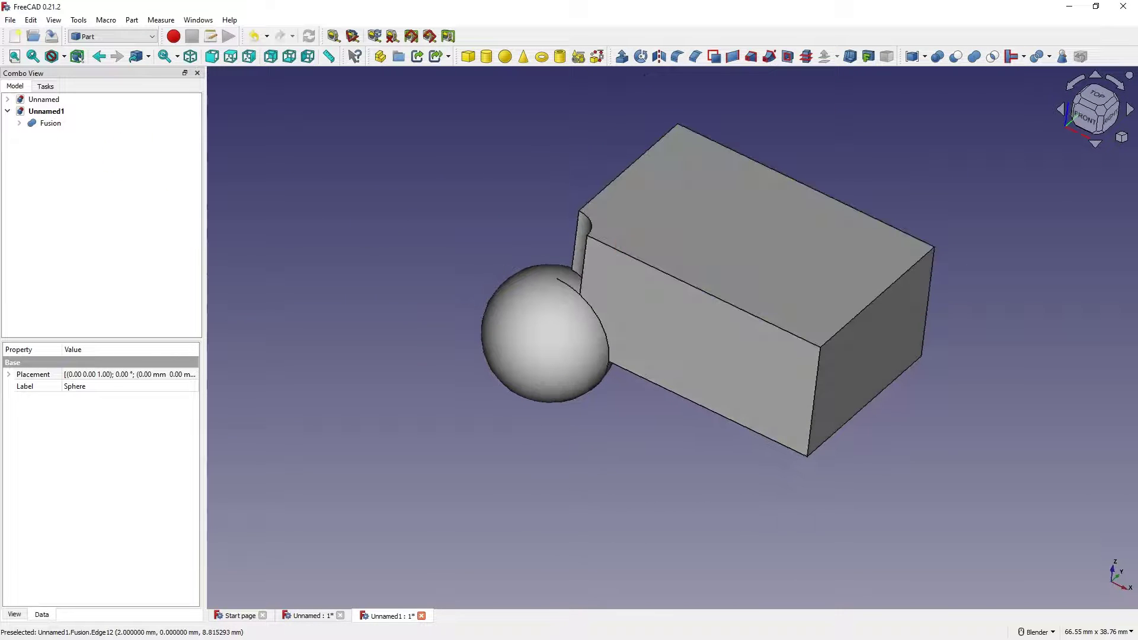
pyautogui.click(42, 124)
pyautogui.click(581, 203)
pyautogui.click(275, 137)
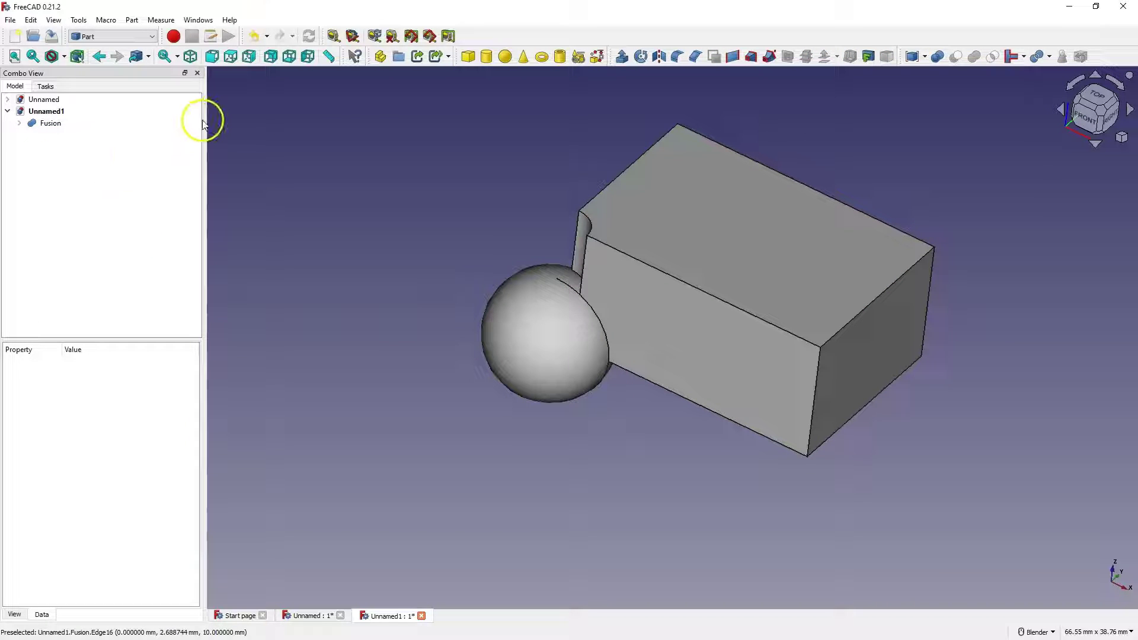
# In the Draft workbench, hide the Fusion and switch to top view.
pyautogui.click(127, 36)
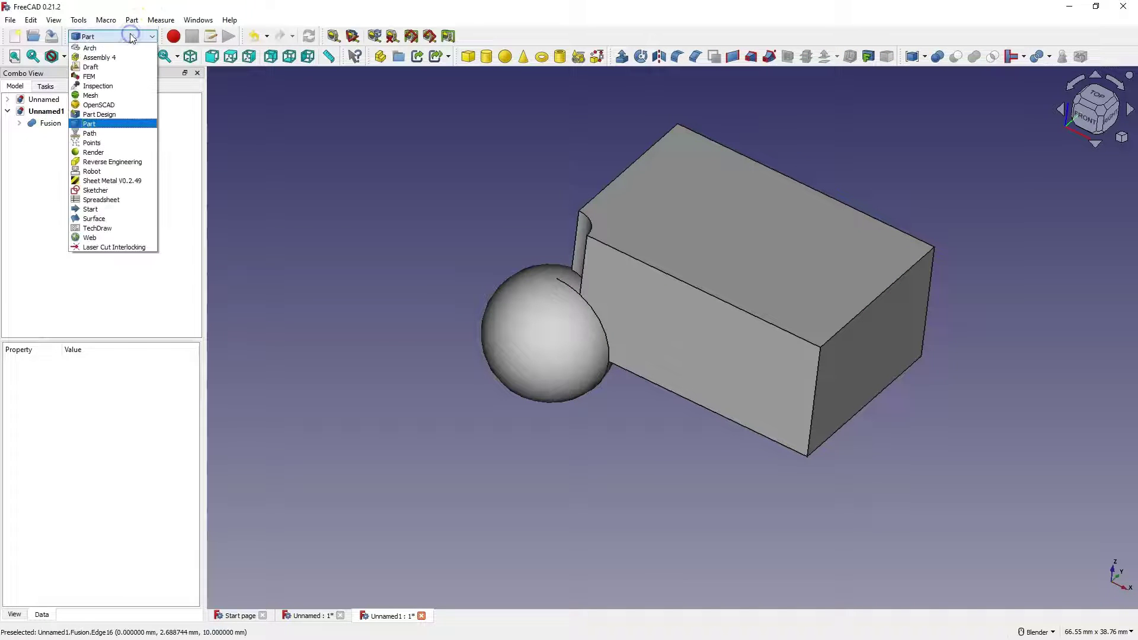
pyautogui.click(109, 58)
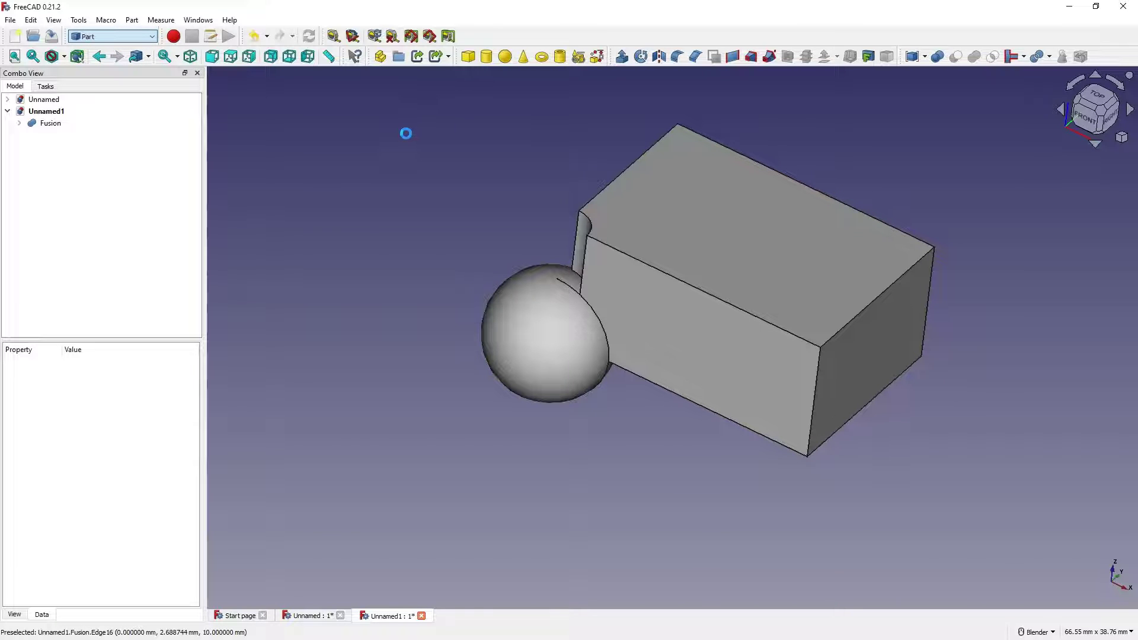
pyautogui.click(58, 123)
pyautogui.press('space')
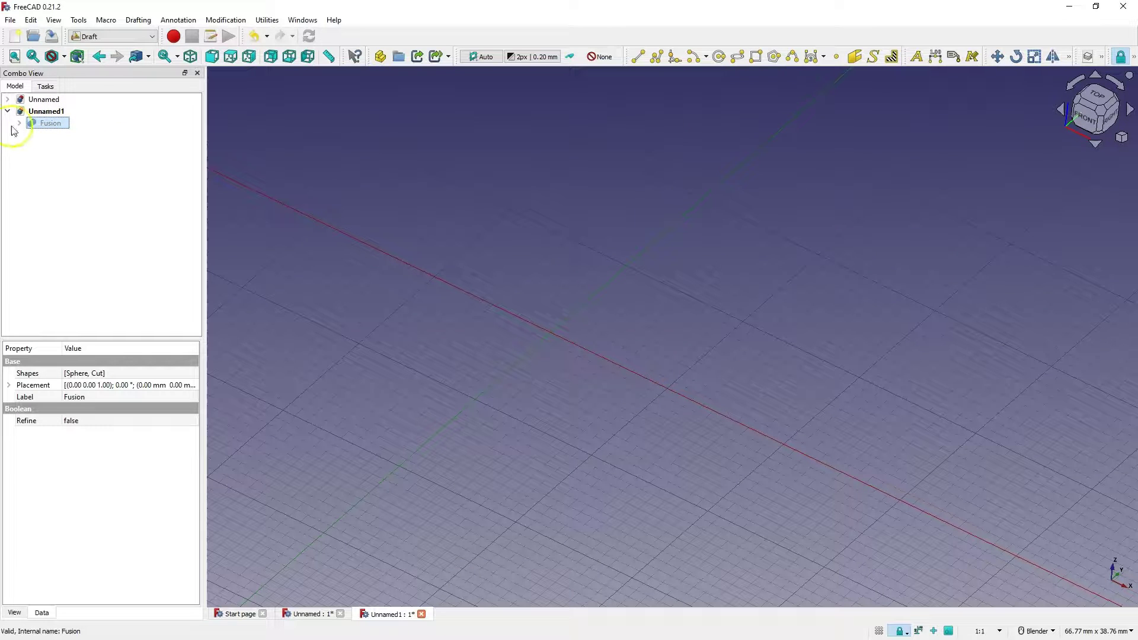
pyautogui.press('2')
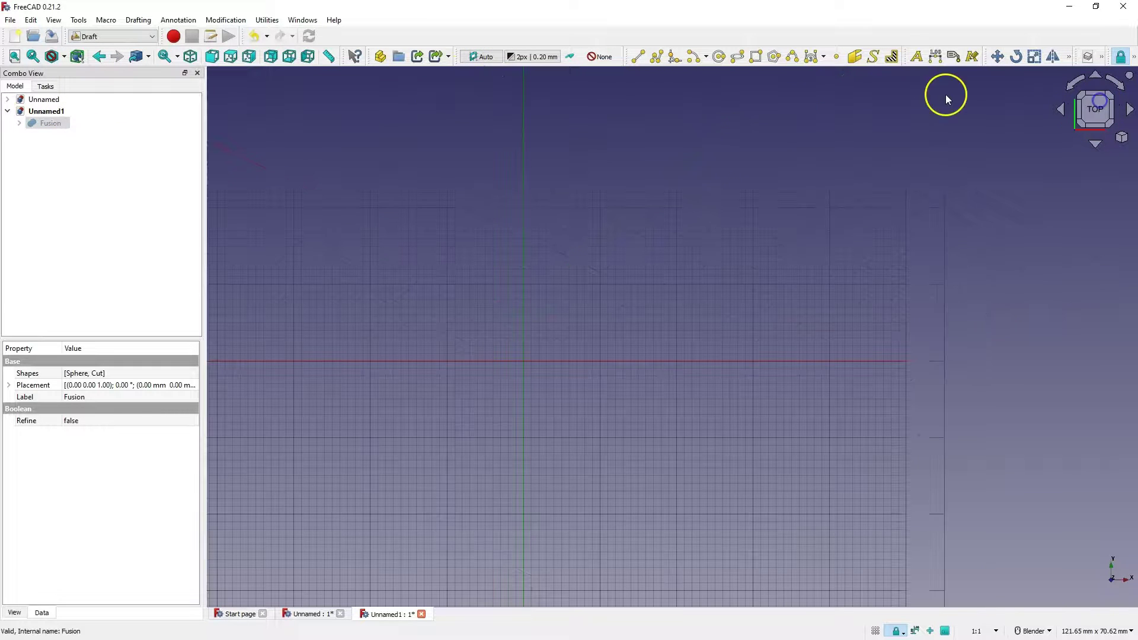
# Draw a 32.99 × 17.73 mm rectangle and a 2.79 mm-radius circle inside it.
pyautogui.click(756, 57)
pyautogui.click(598, 182)
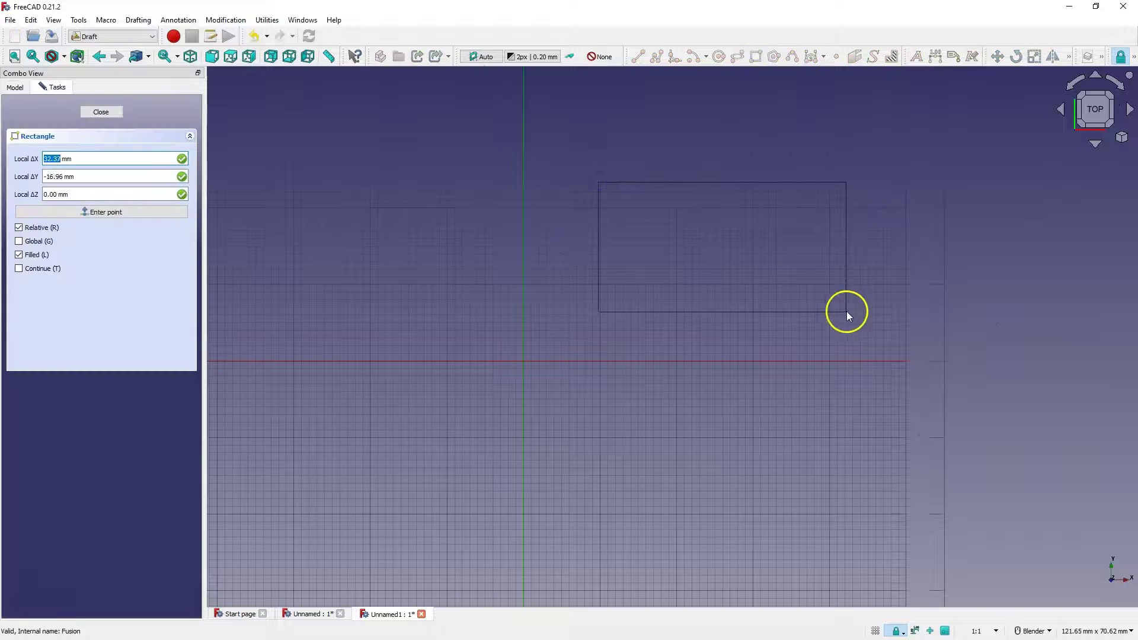
pyautogui.click(846, 313)
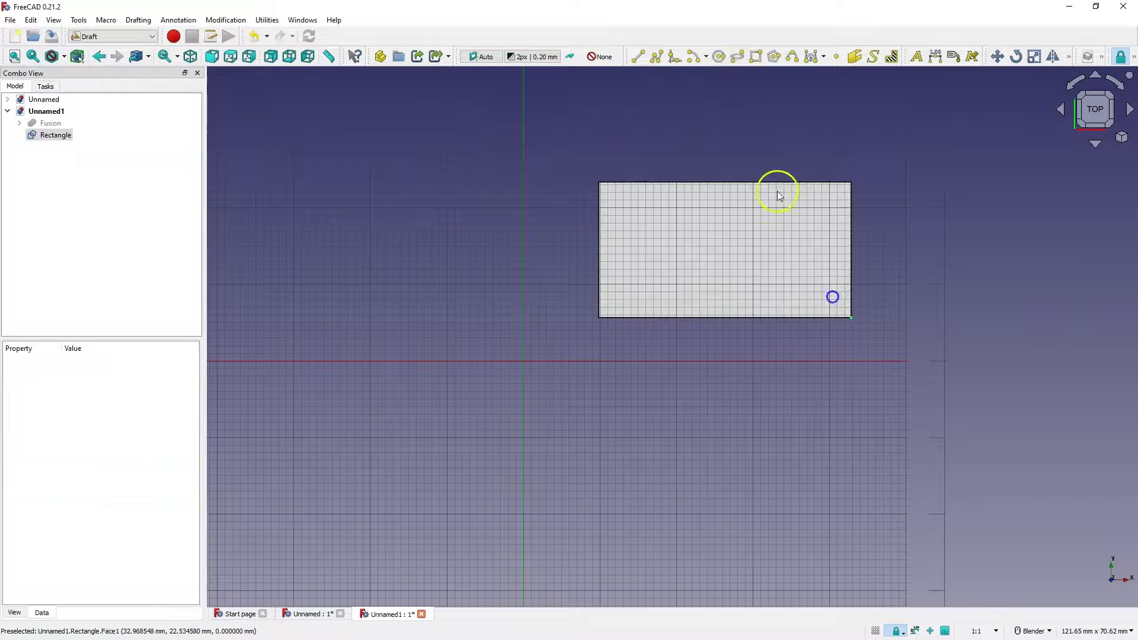
pyautogui.click(717, 58)
pyautogui.click(681, 226)
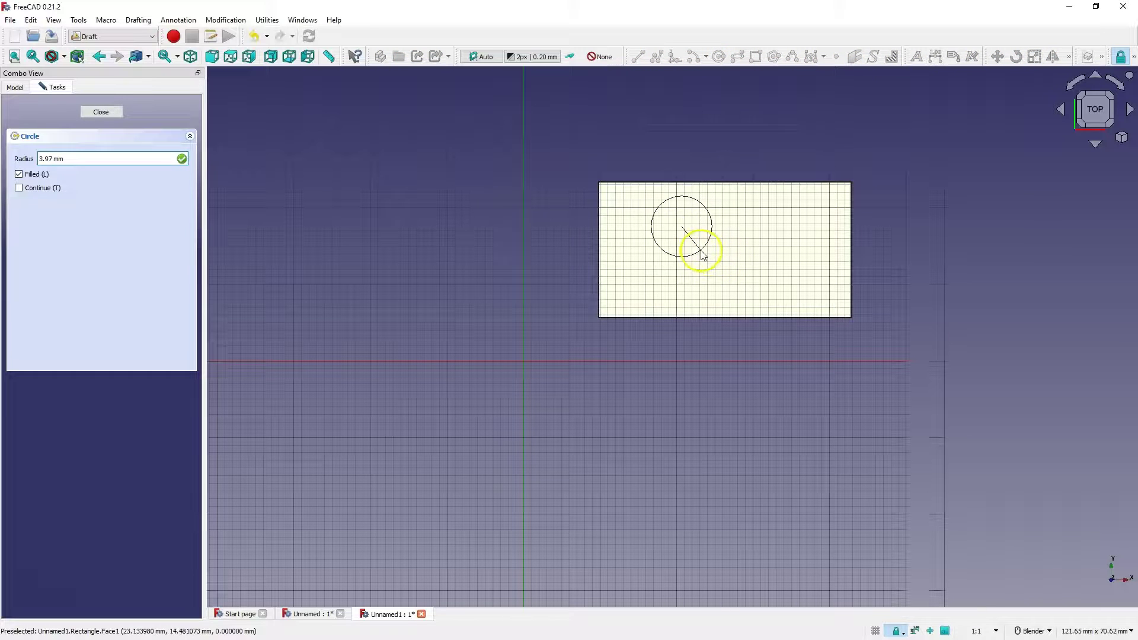
pyautogui.click(692, 242)
pyautogui.click(48, 147)
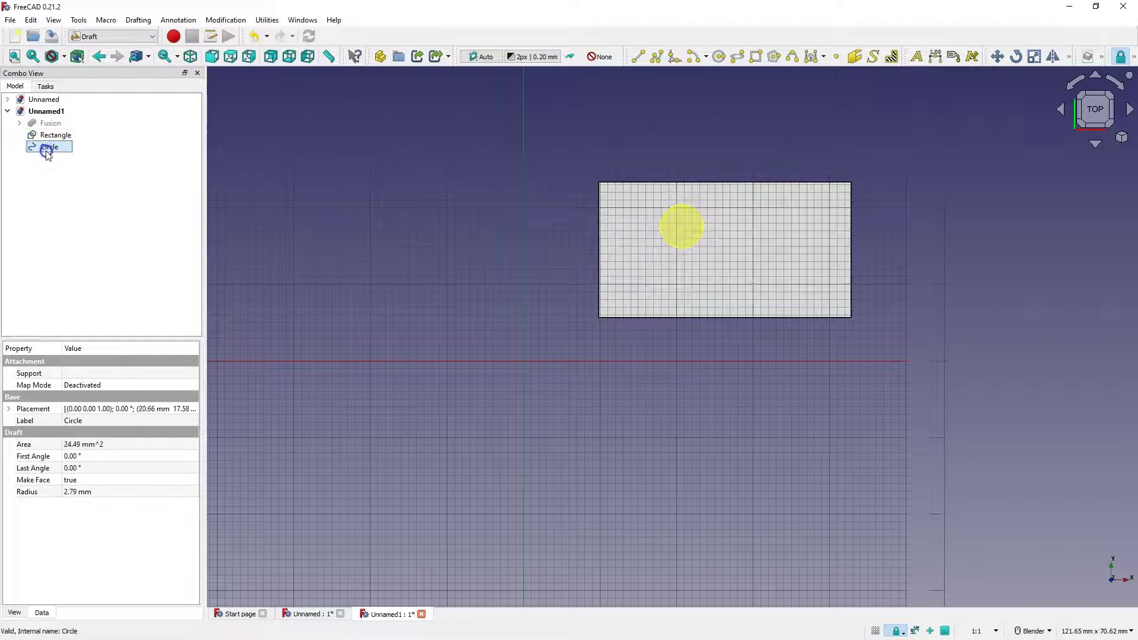
pyautogui.click(50, 135)
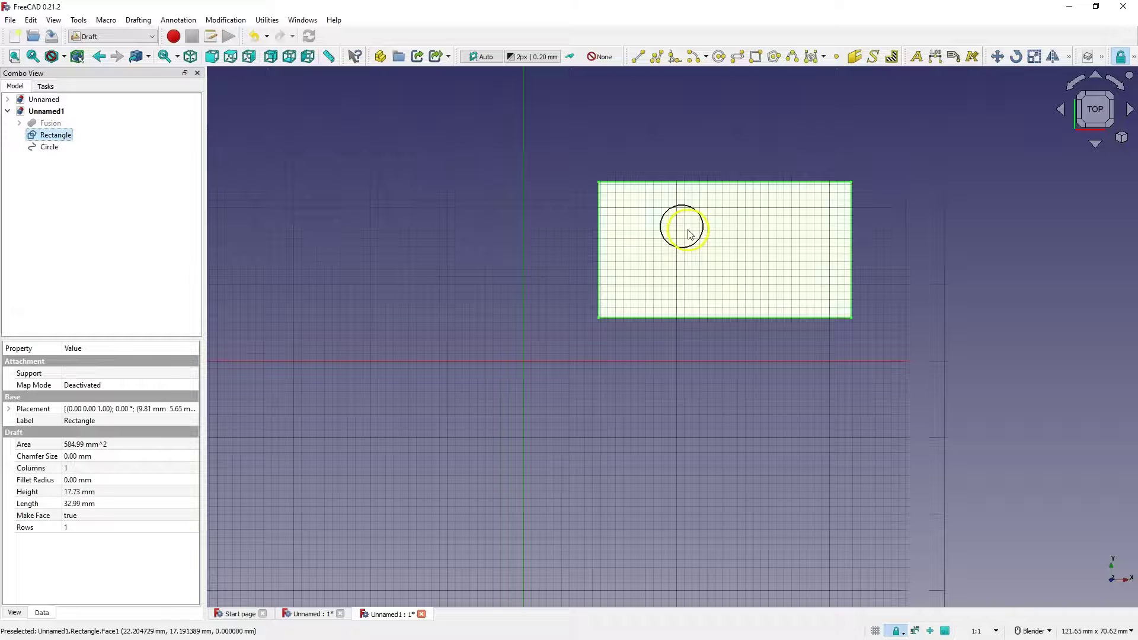
pyautogui.click(49, 147)
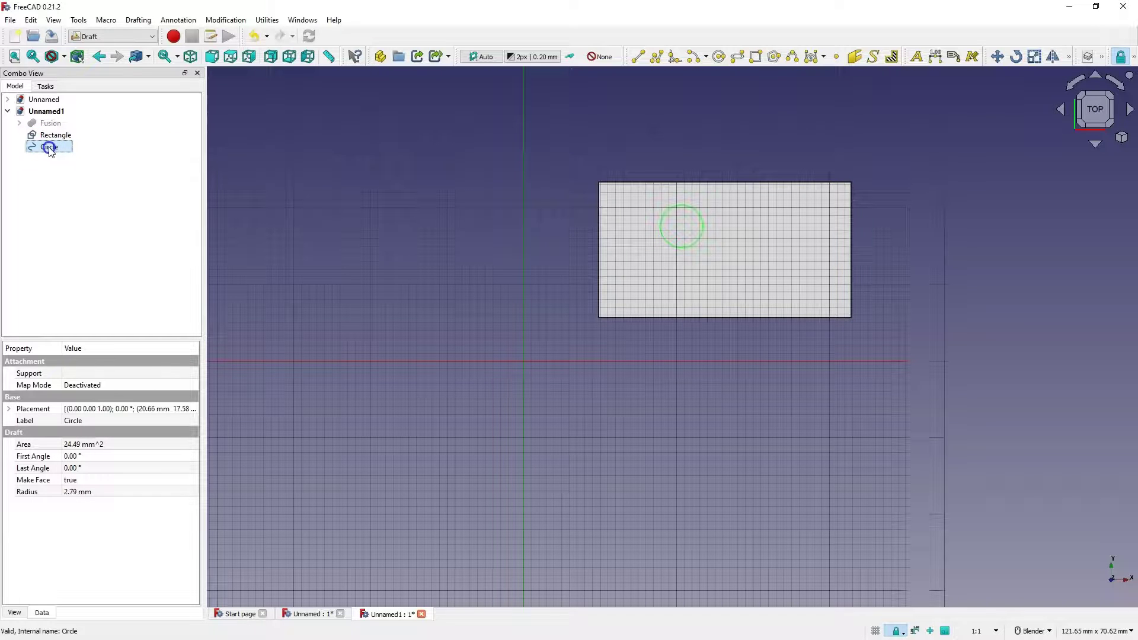
# In the Part workbench, extrude the Rectangle 10 mm into a block, then begin extruding the Circle.
pyautogui.click(141, 38)
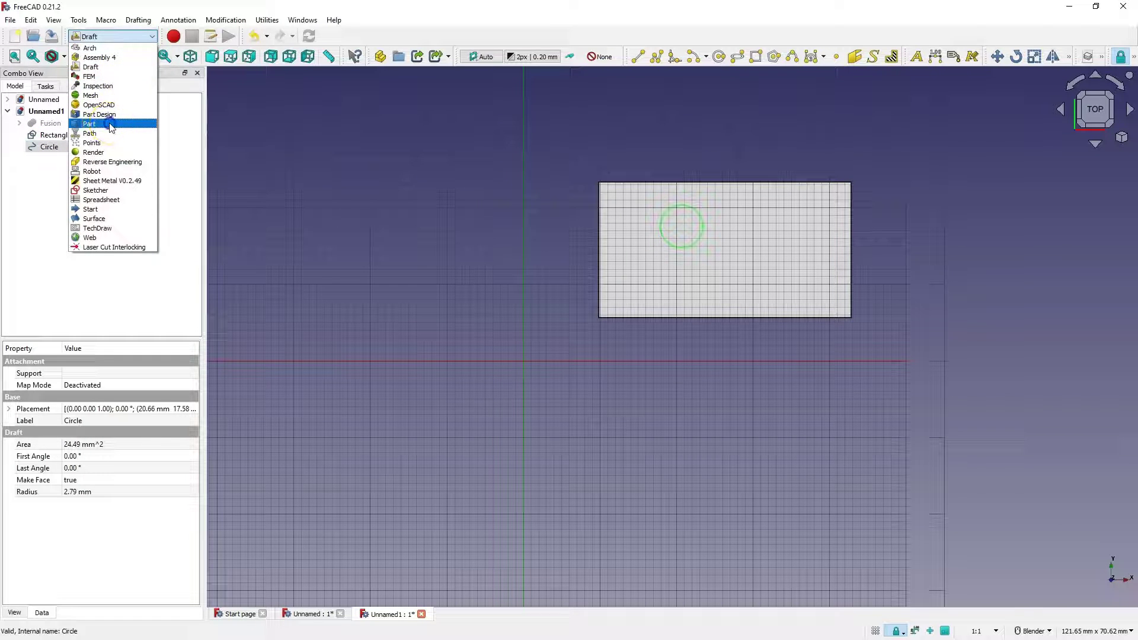
pyautogui.click(89, 124)
pyautogui.moveTo(533, 287); pyautogui.dragTo(798, 203, button='middle')
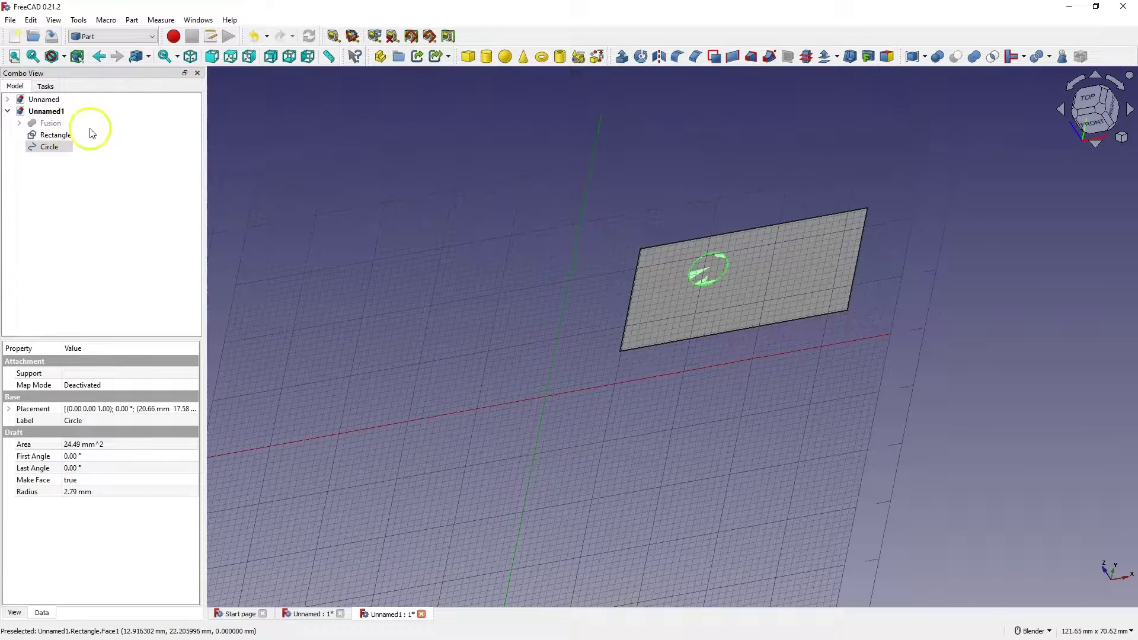
pyautogui.click(56, 135)
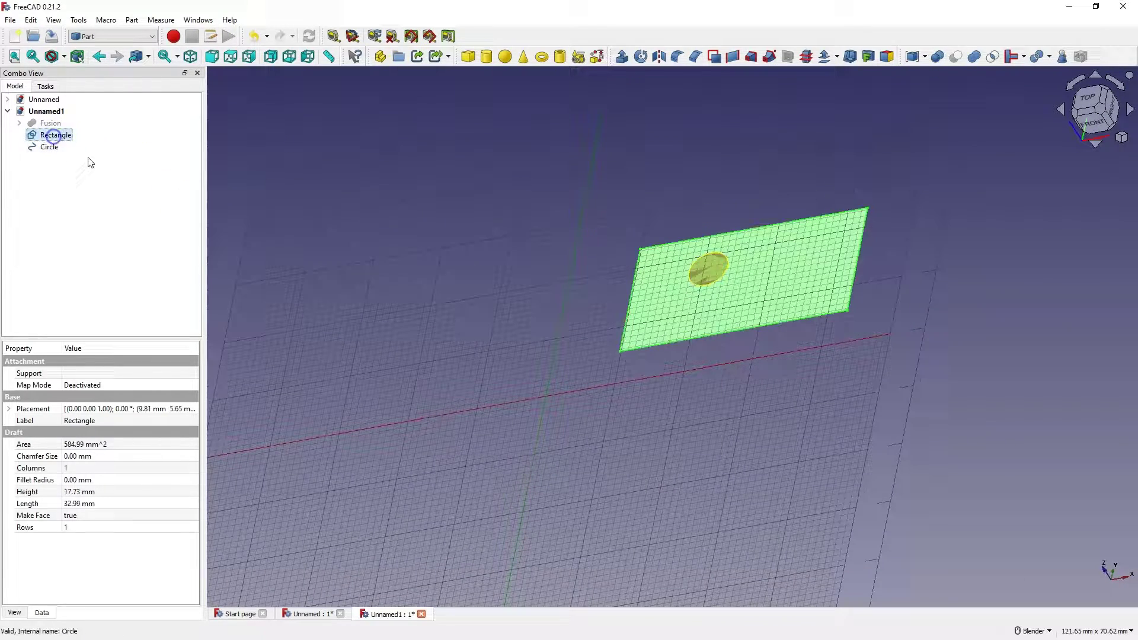
pyautogui.click(612, 53)
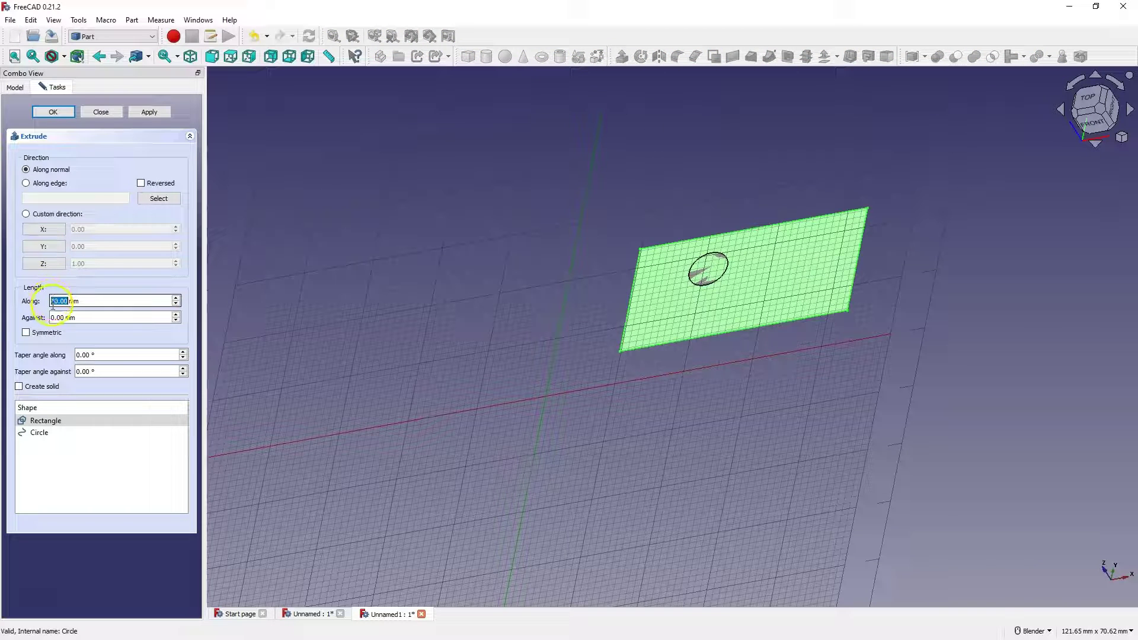
pyautogui.click(65, 112)
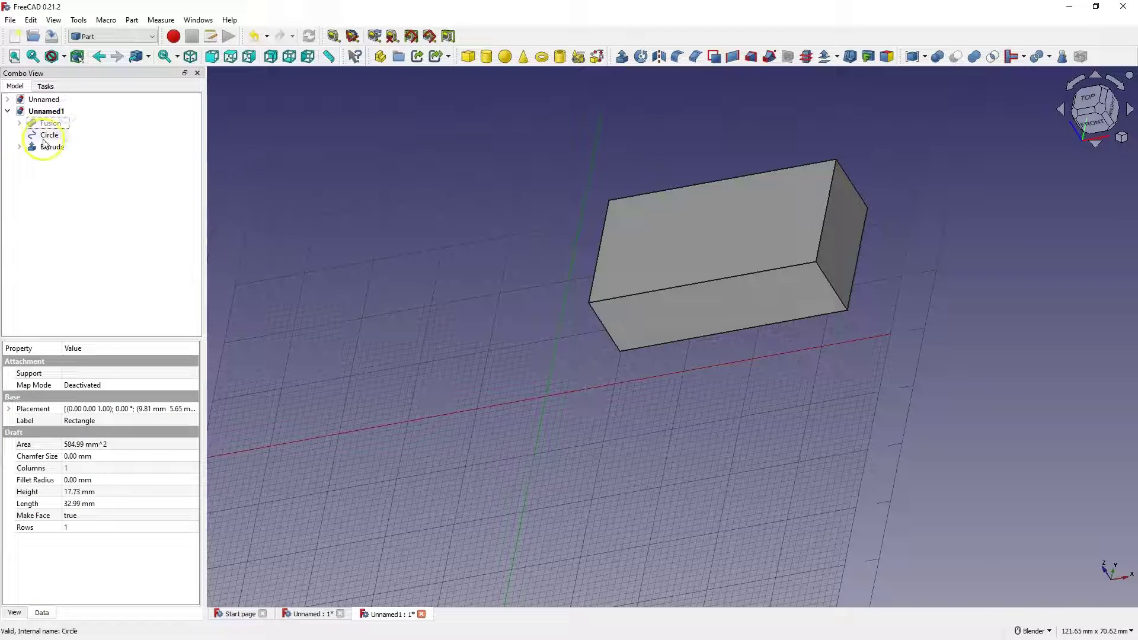
pyautogui.click(48, 136)
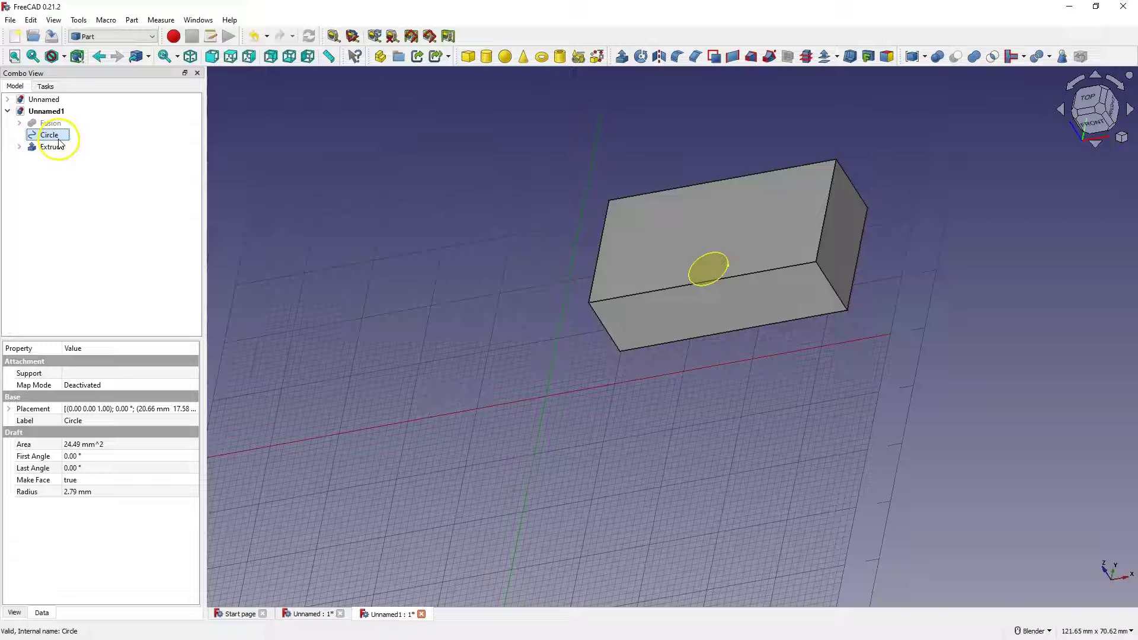
pyautogui.click(620, 56)
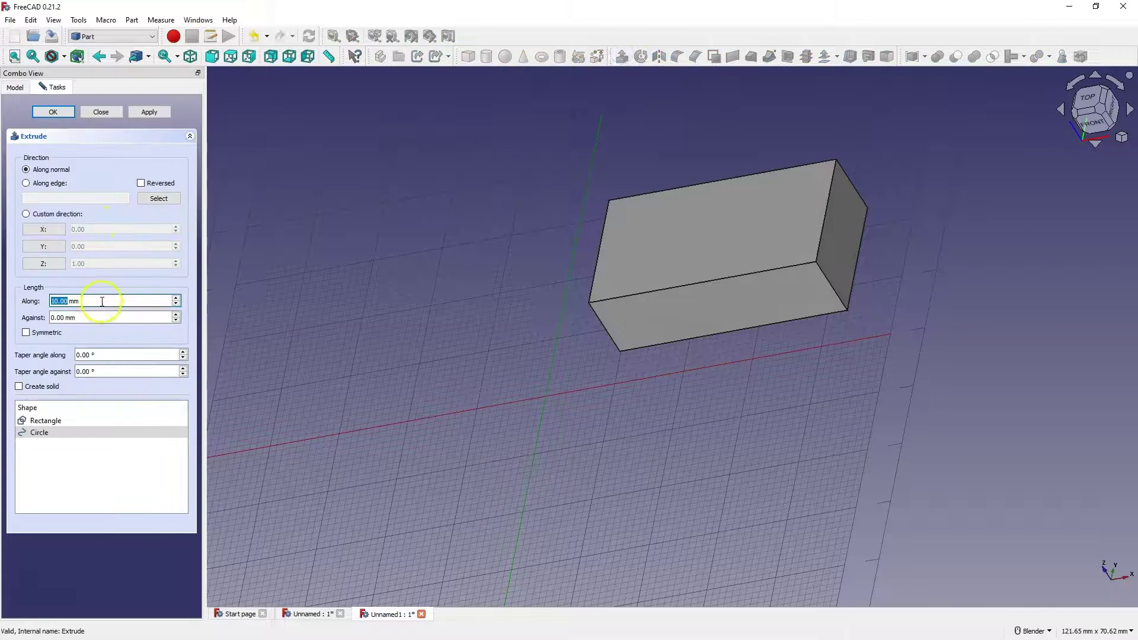
# Confirm the circle's extrusion, then cut cylinder Extrude001 from block Extrude to make the hole.
pyautogui.write('1')
pyautogui.click(53, 112)
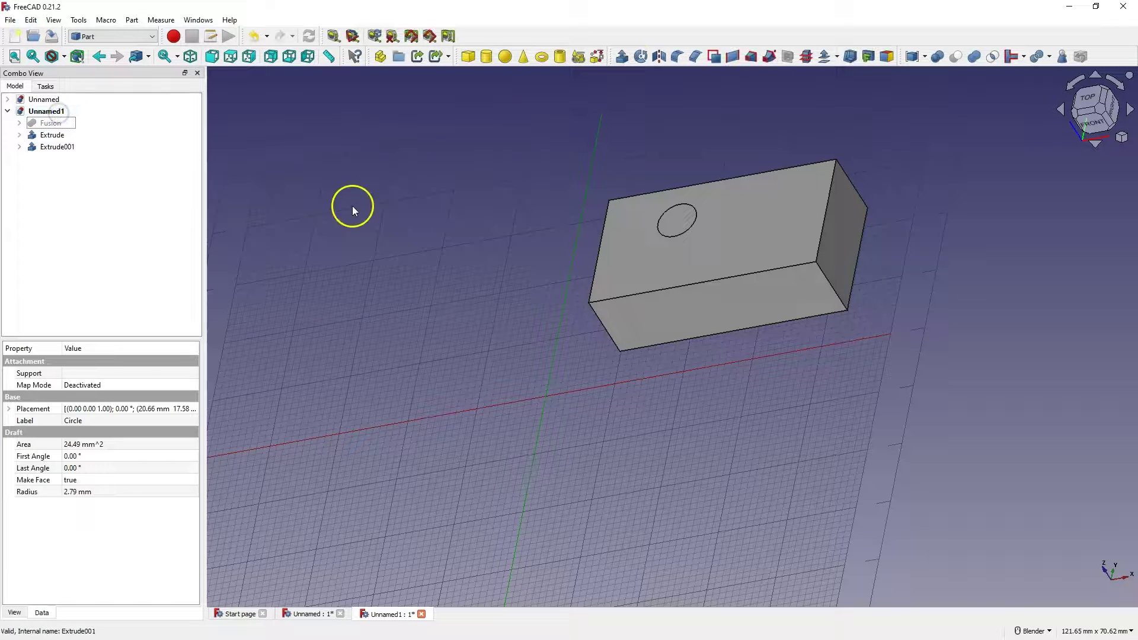
pyautogui.click(54, 146)
pyautogui.click(54, 134)
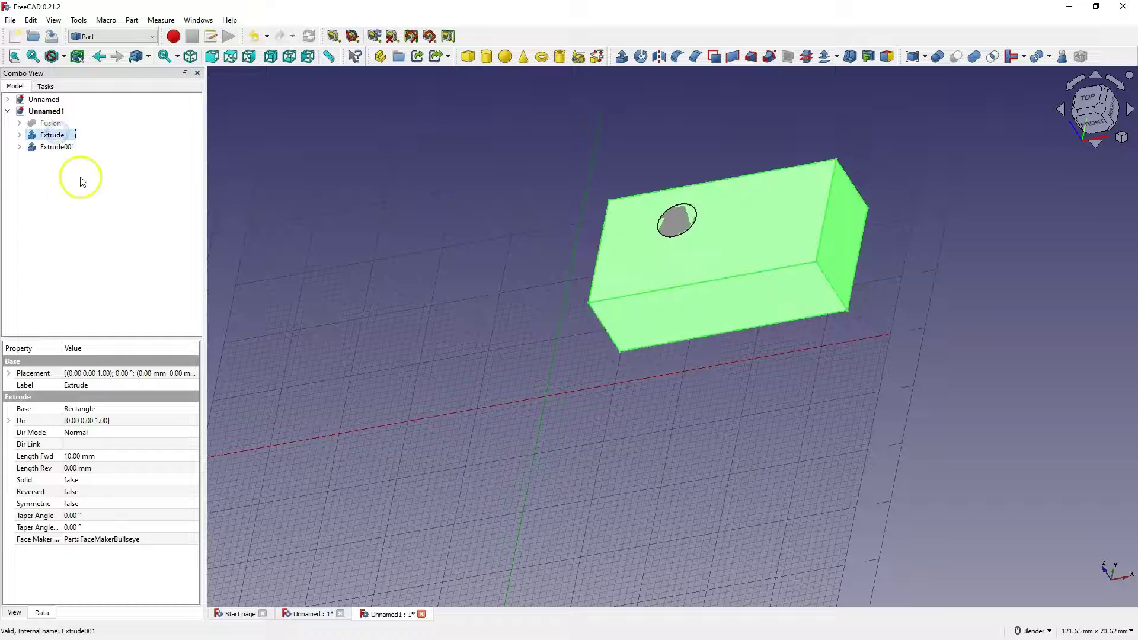
pyautogui.keyDown('ctrl'); pyautogui.click(53, 149); pyautogui.keyUp('ctrl')
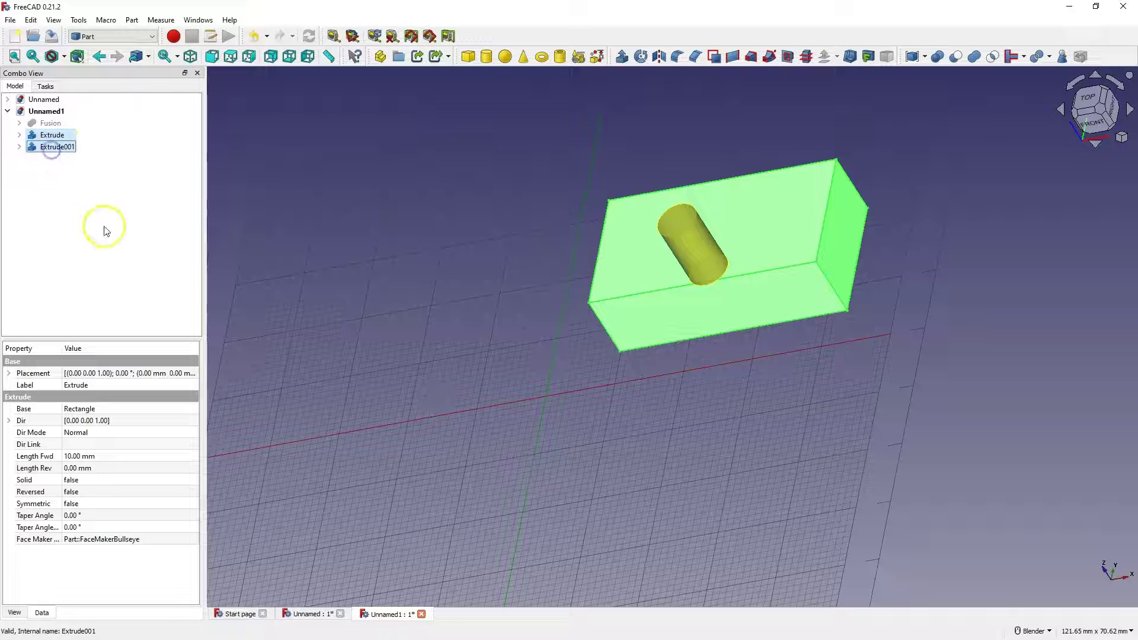
pyautogui.click(955, 56)
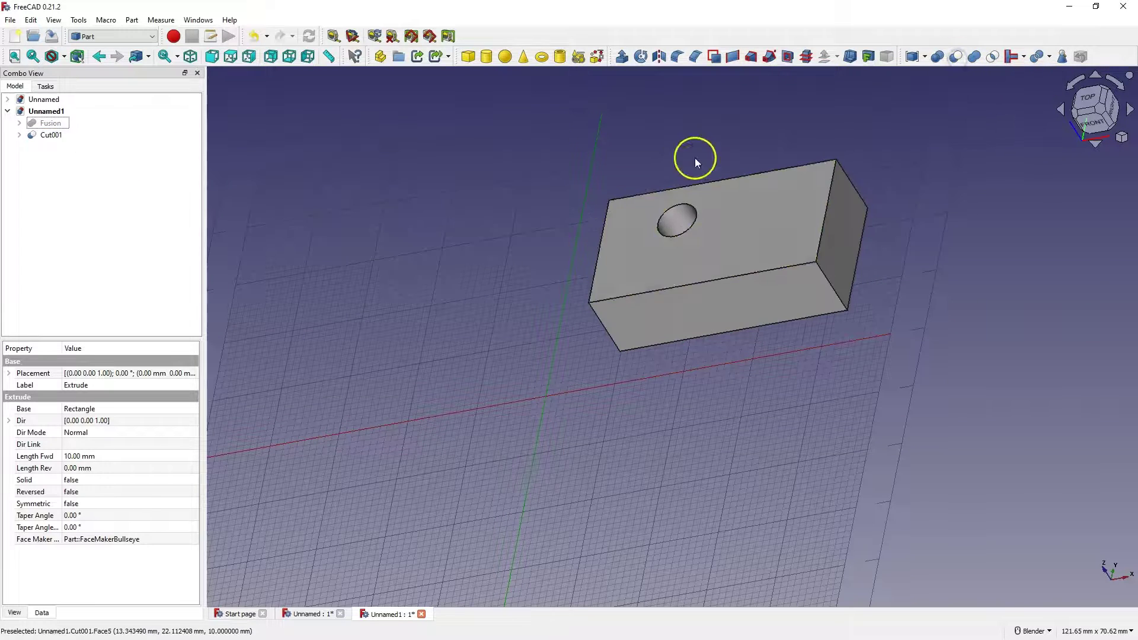
pyautogui.moveTo(694, 157); pyautogui.dragTo(767, 158, button='middle')
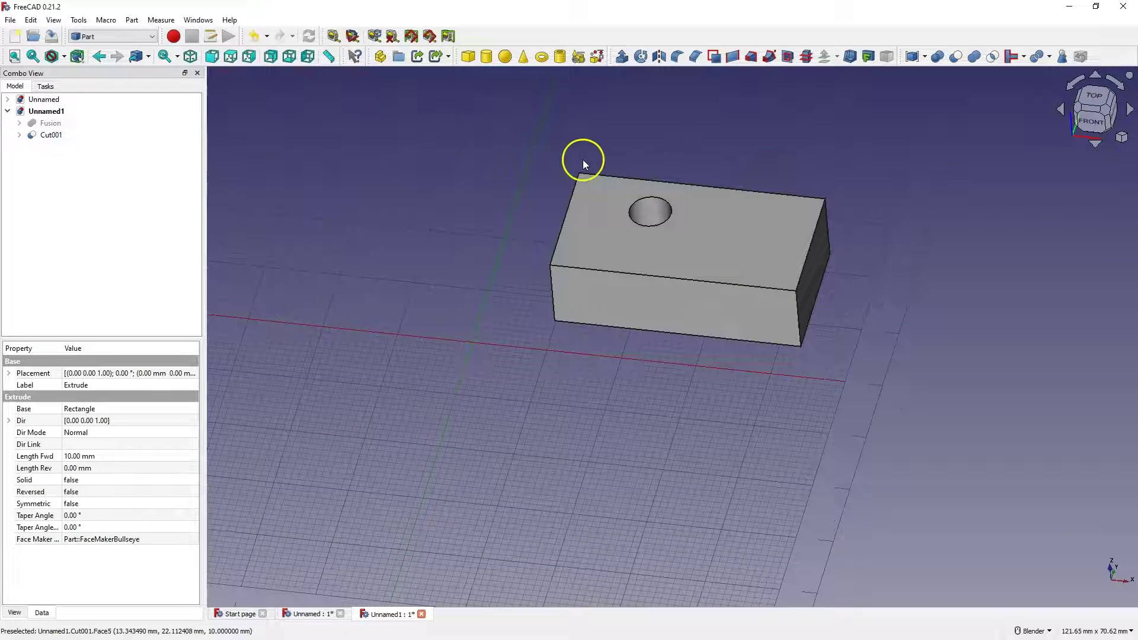